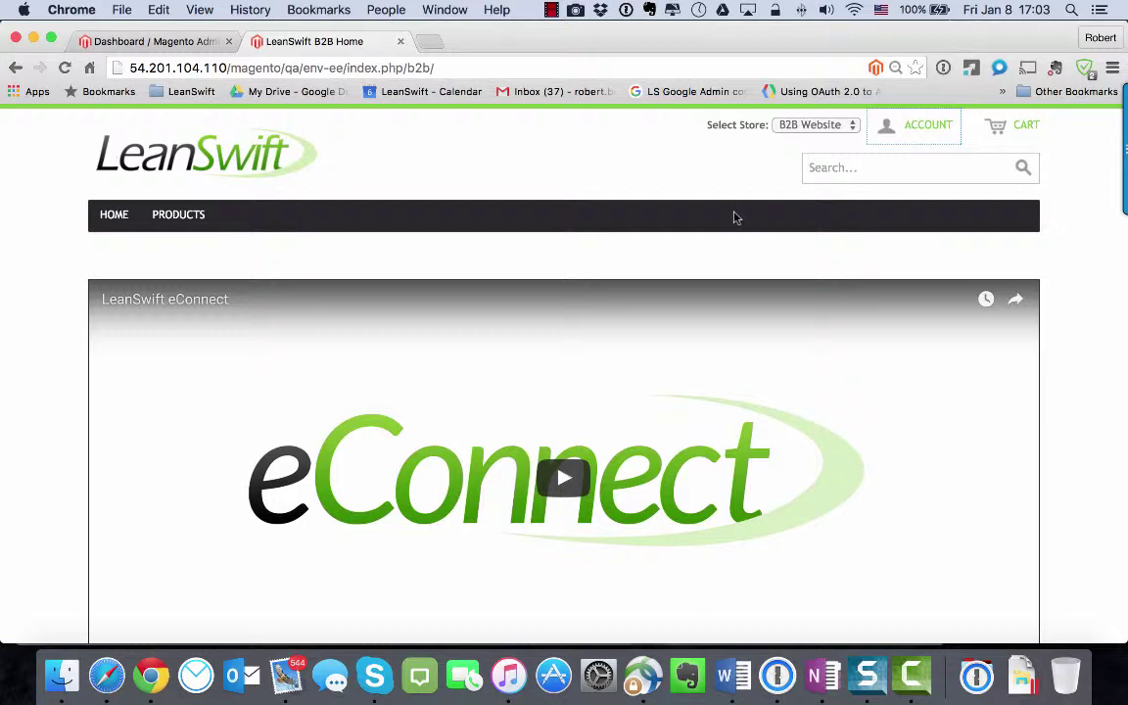
- Switch to the Magento admin site and open the customer management list
click(147, 43)
mouse_move(233, 165)
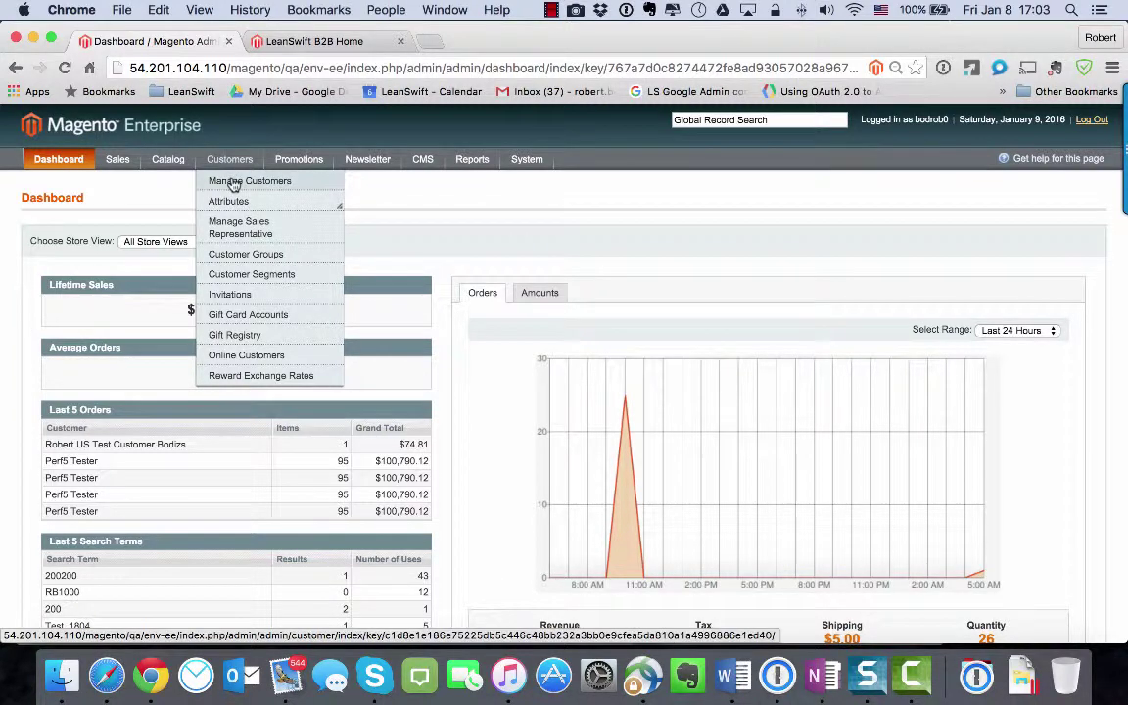
click(233, 183)
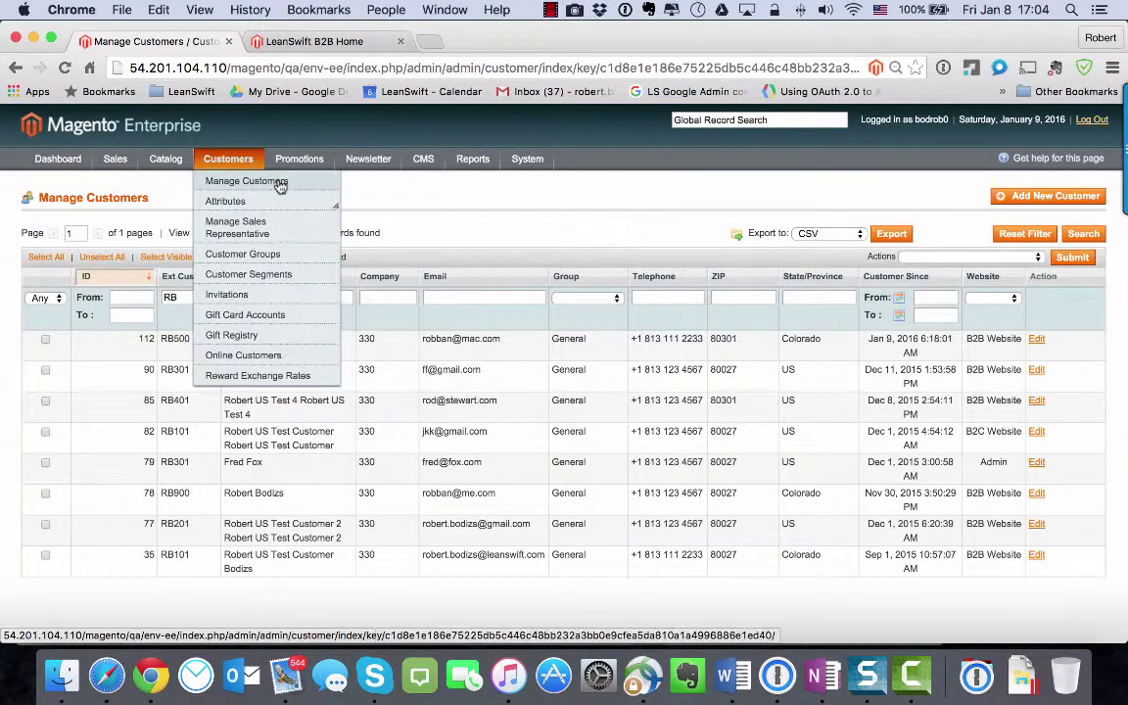
- Search the LeanSwift B2B storefront for item 200200 and add the chair to the shopping cart
click(274, 43)
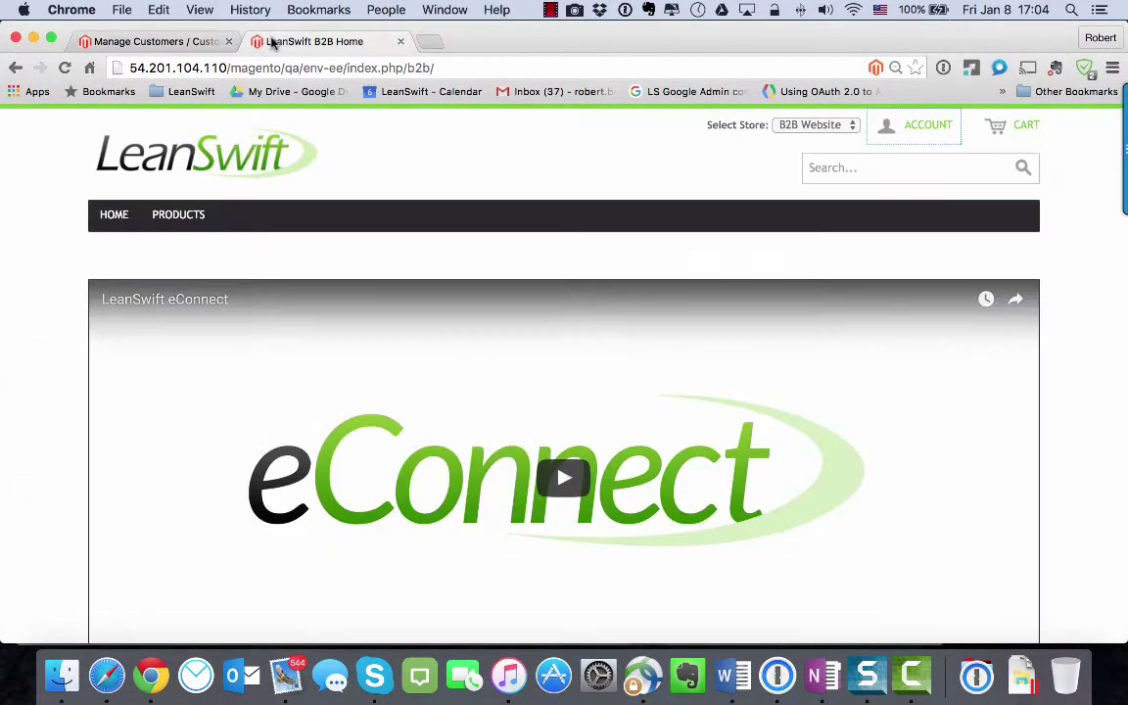
click(875, 166)
text(200200)
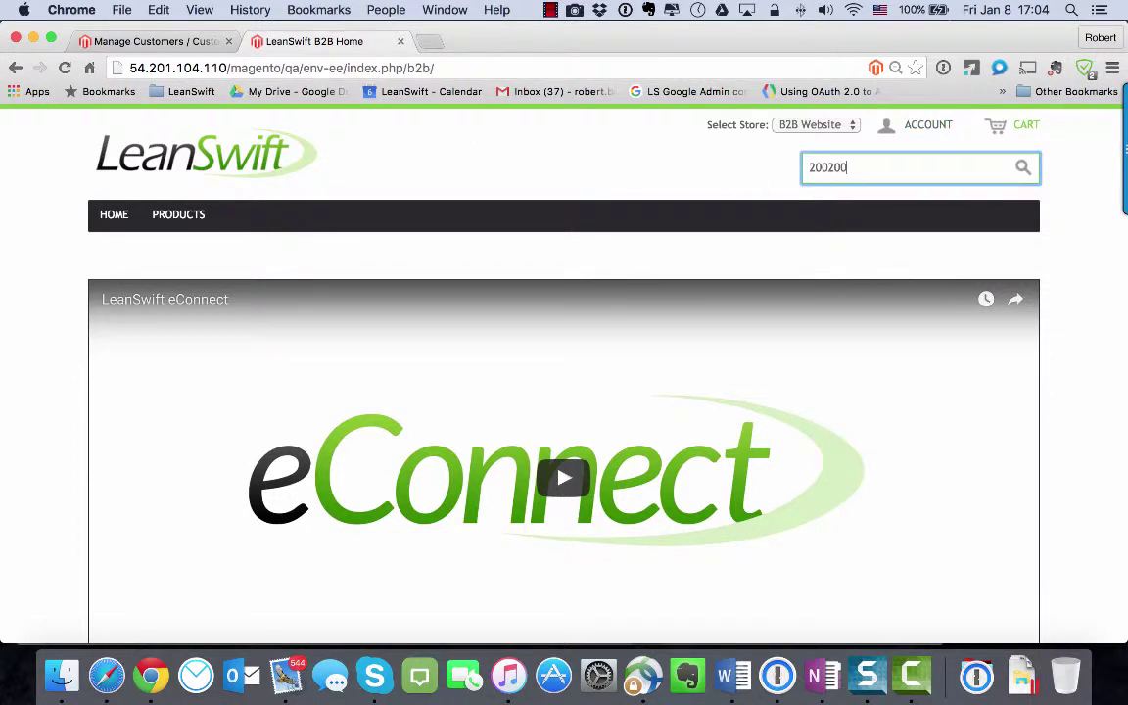
key(Return)
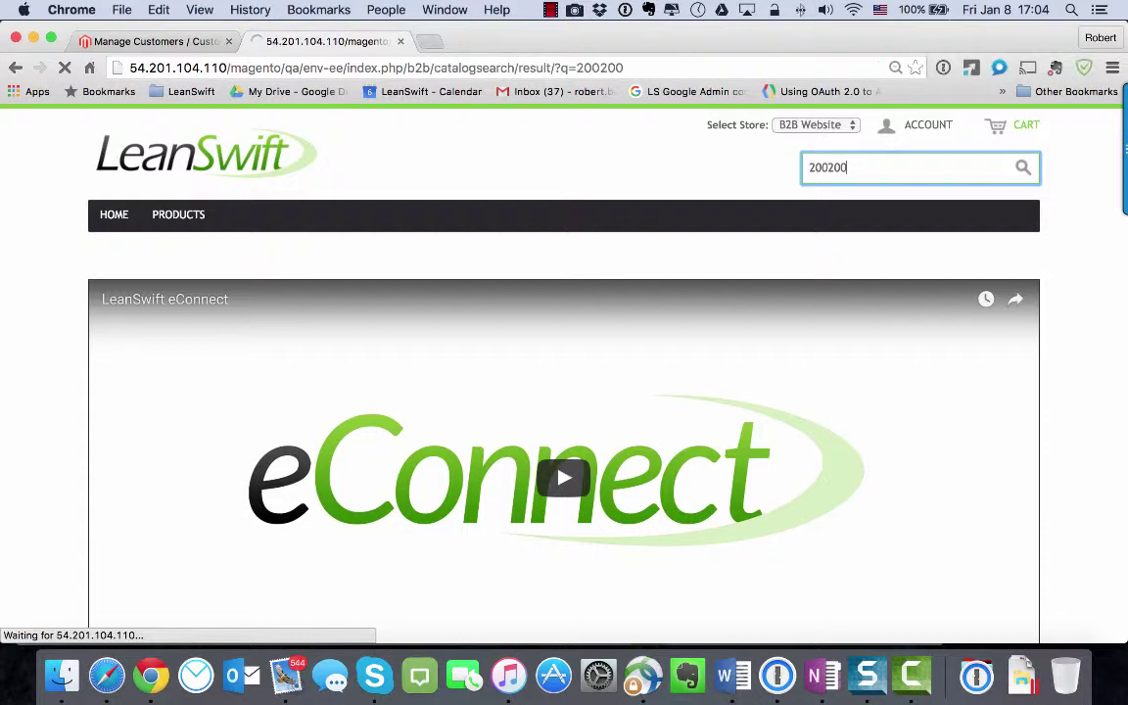
scroll(558, 403, down, 3)
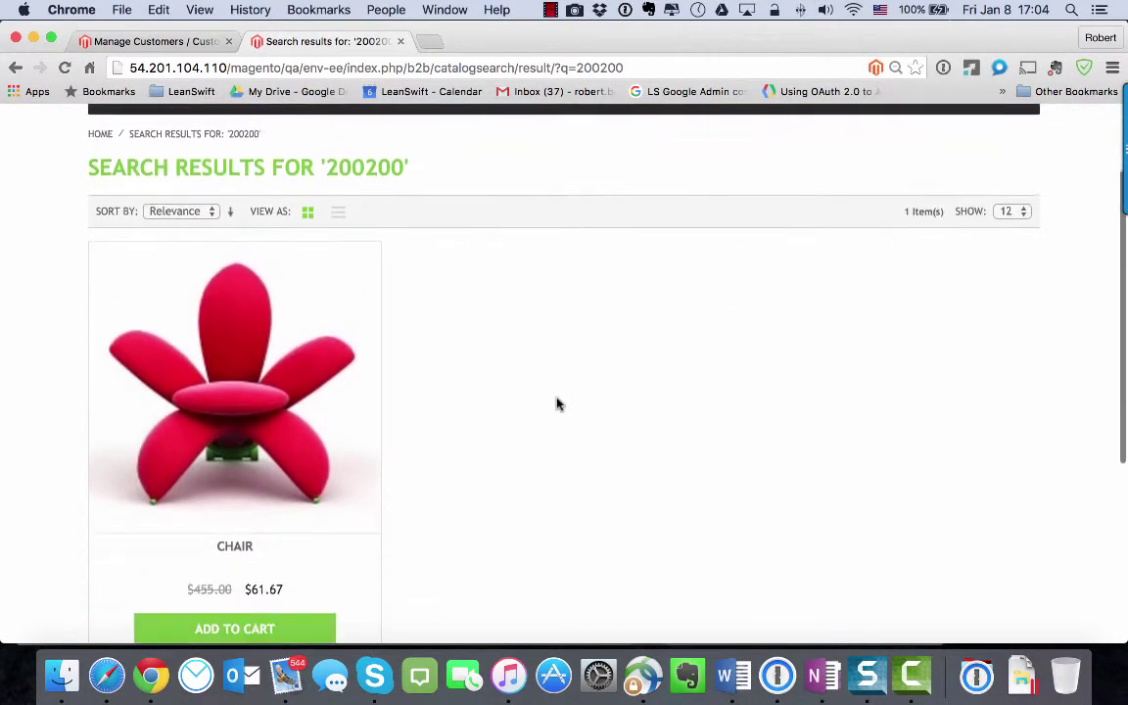
scroll(556, 402, down, 2)
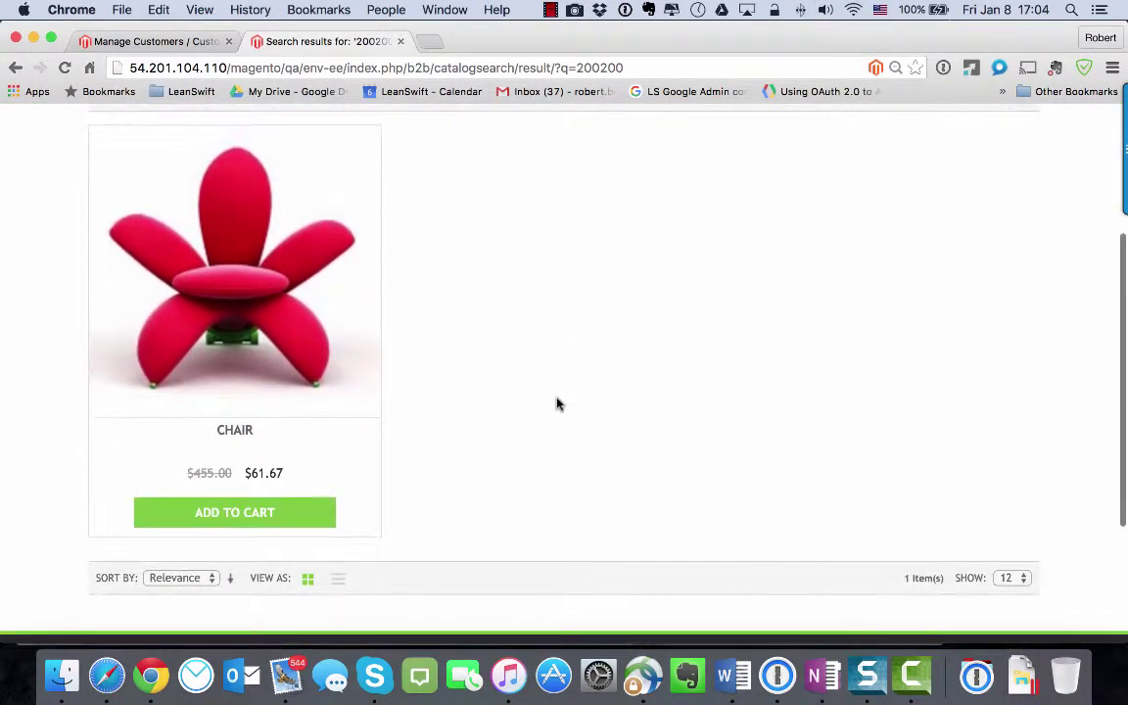
click(227, 514)
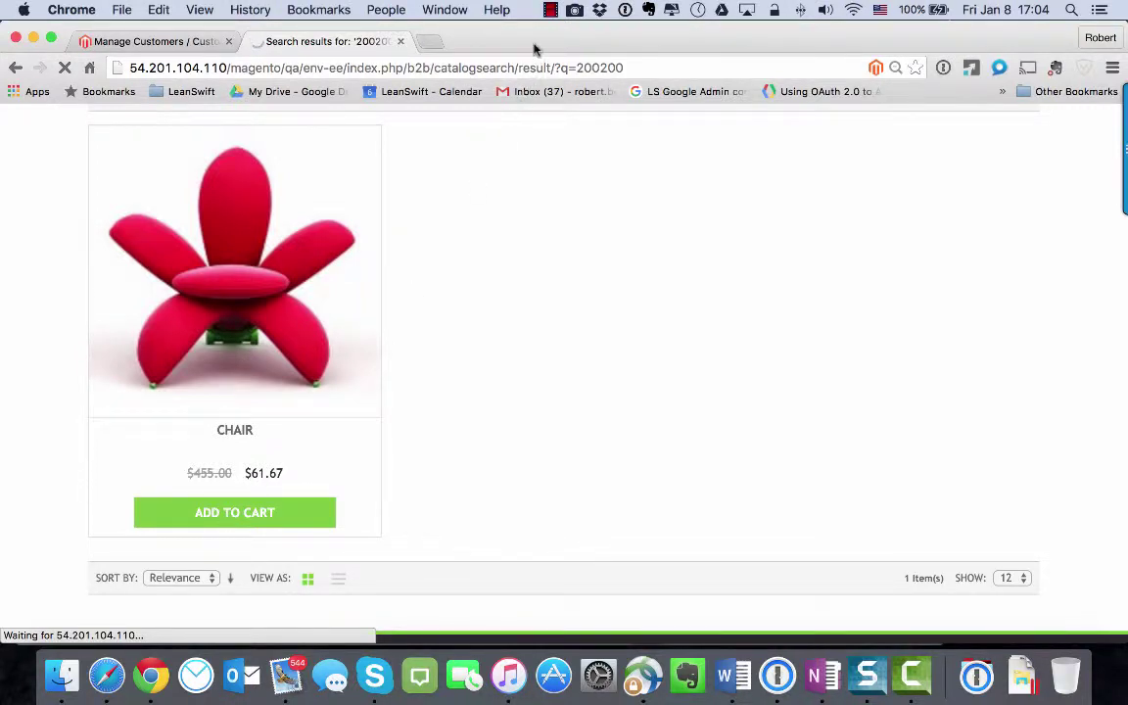
click(553, 10)
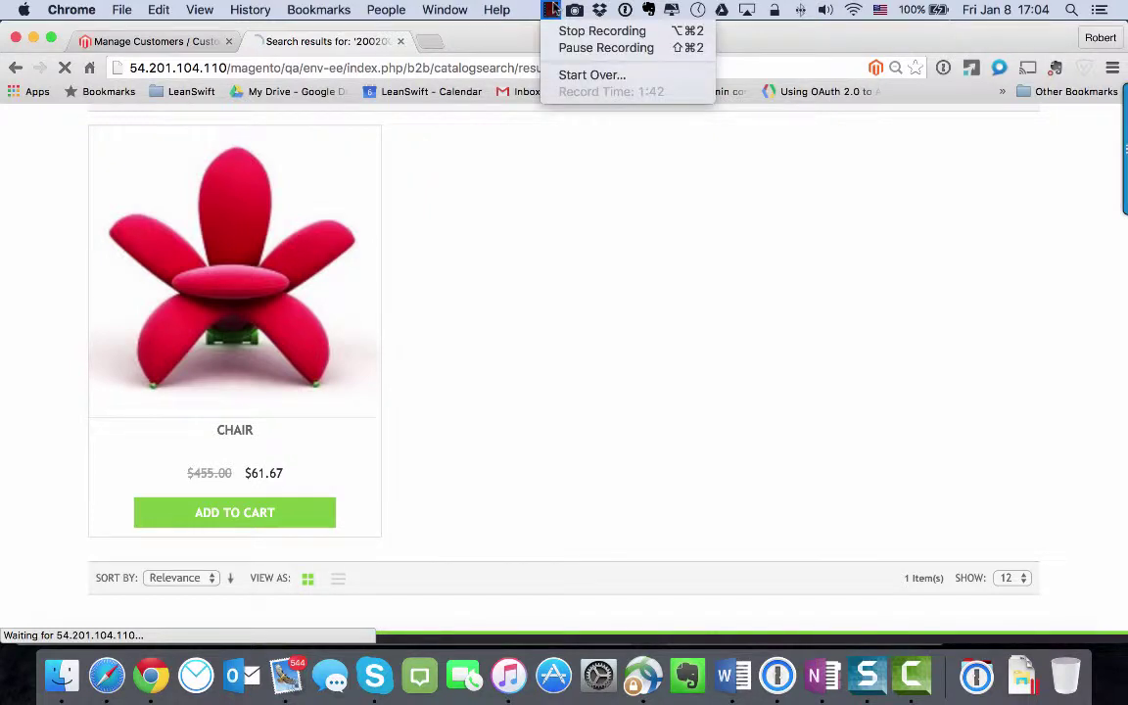
click(576, 48)
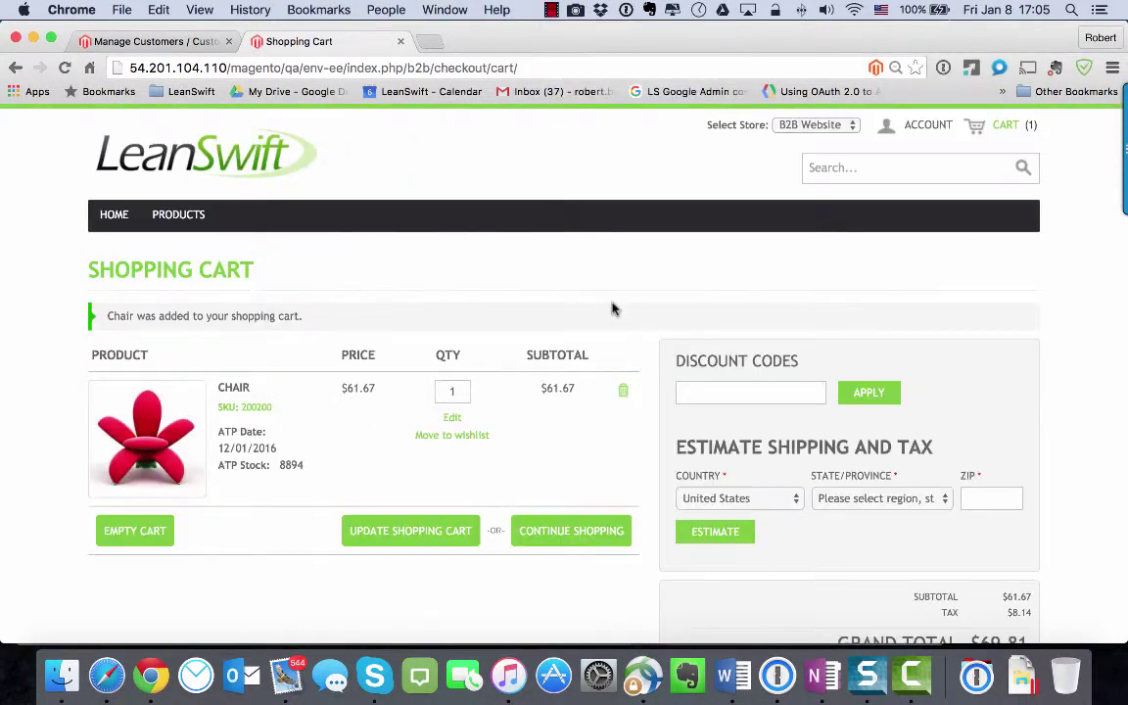
- Proceed from the shopping cart to checkout and ship the order to the saved billing address
scroll(612, 310, down, 5)
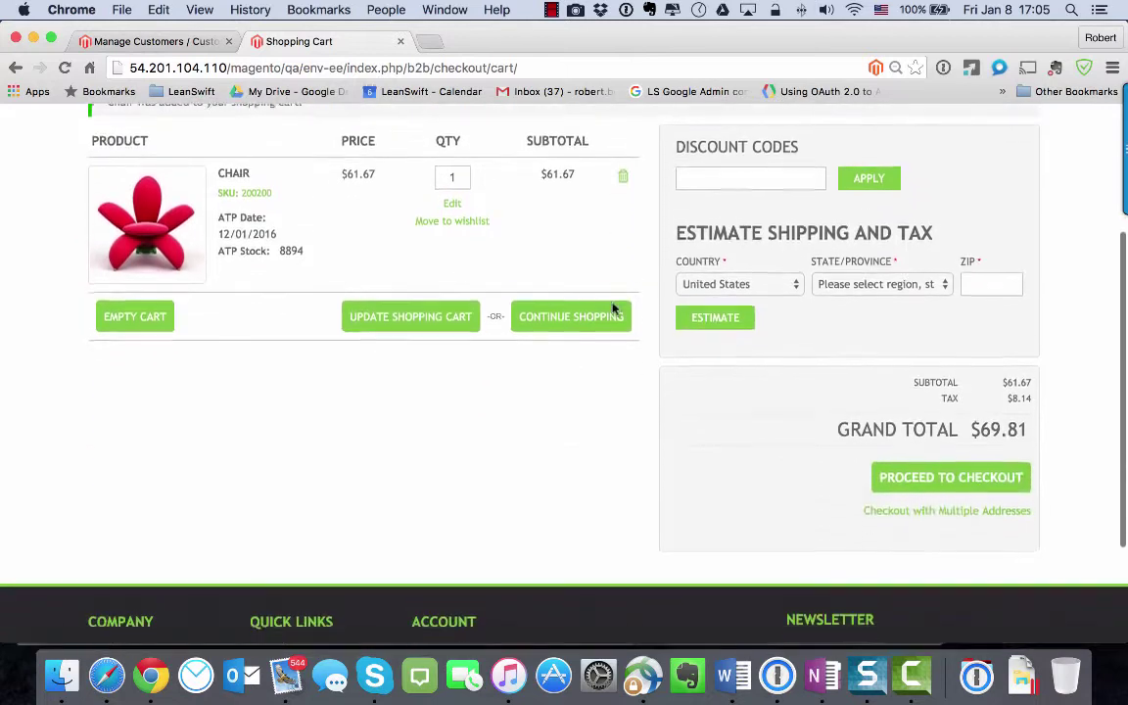
click(969, 476)
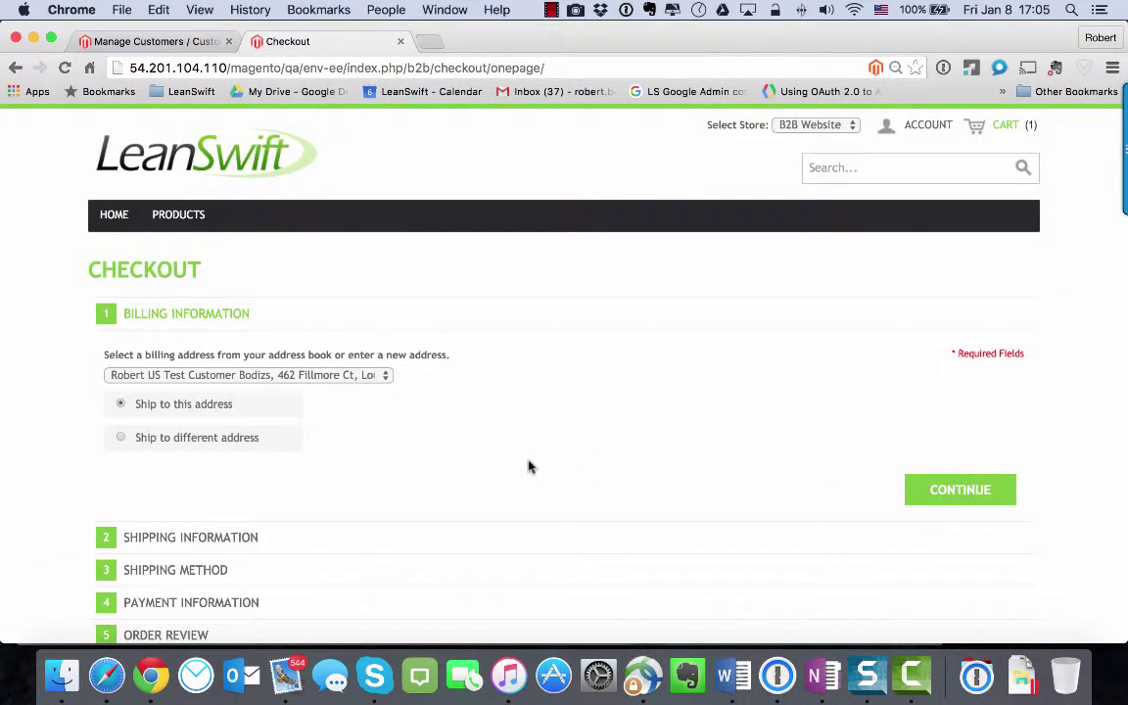
scroll(722, 461, down, 2)
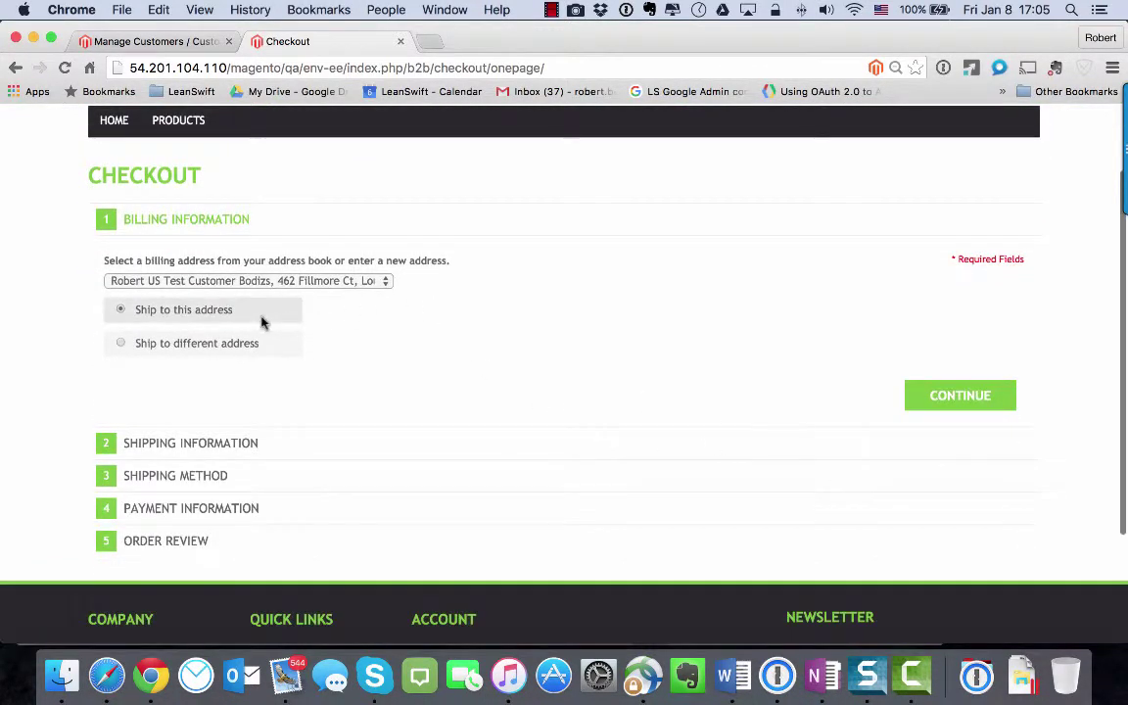
click(973, 395)
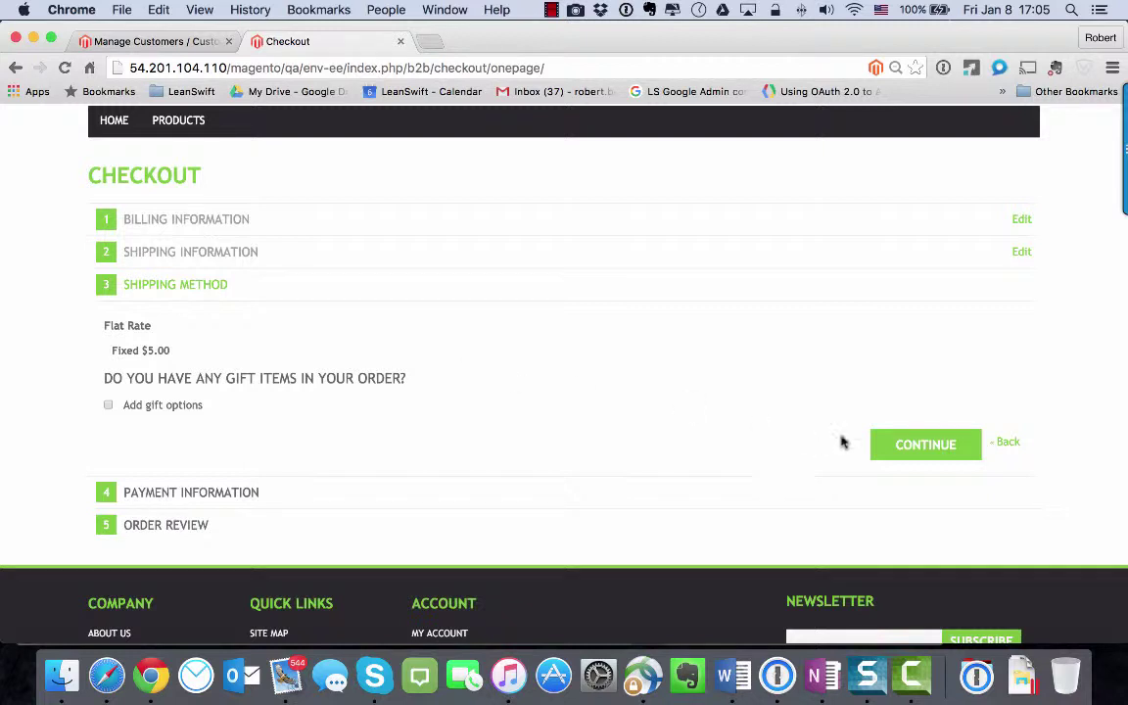
- Accept the fixed flat-rate shipping method and set the payment method to Check / Money order
click(939, 448)
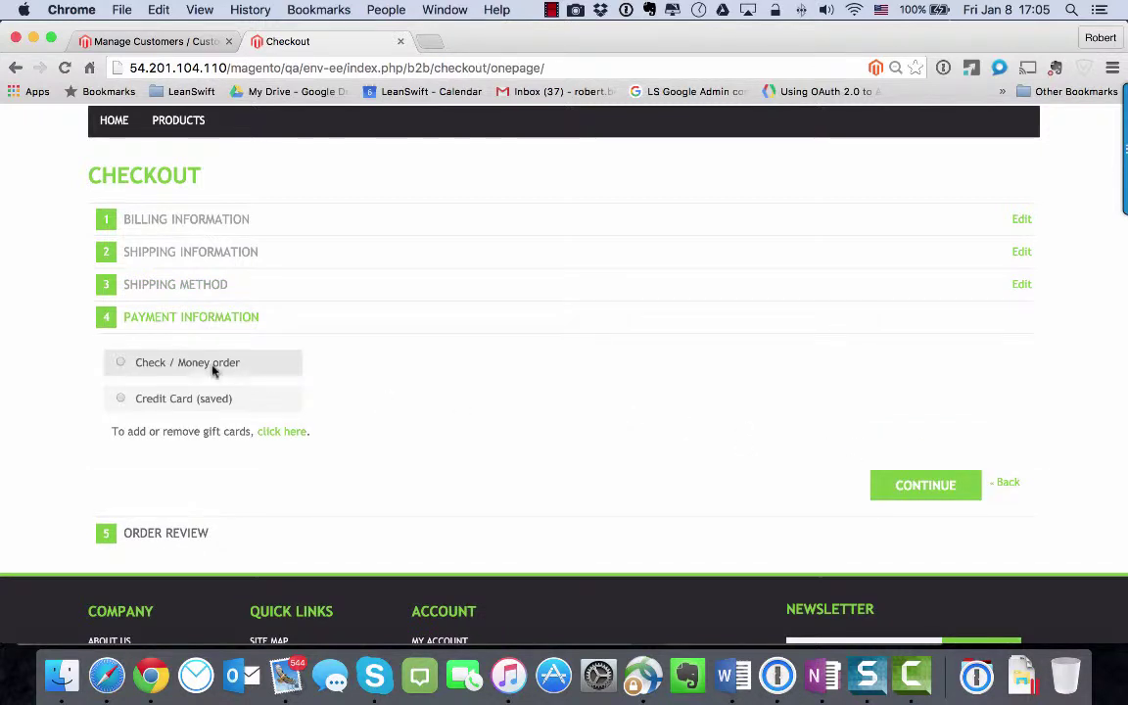
click(120, 363)
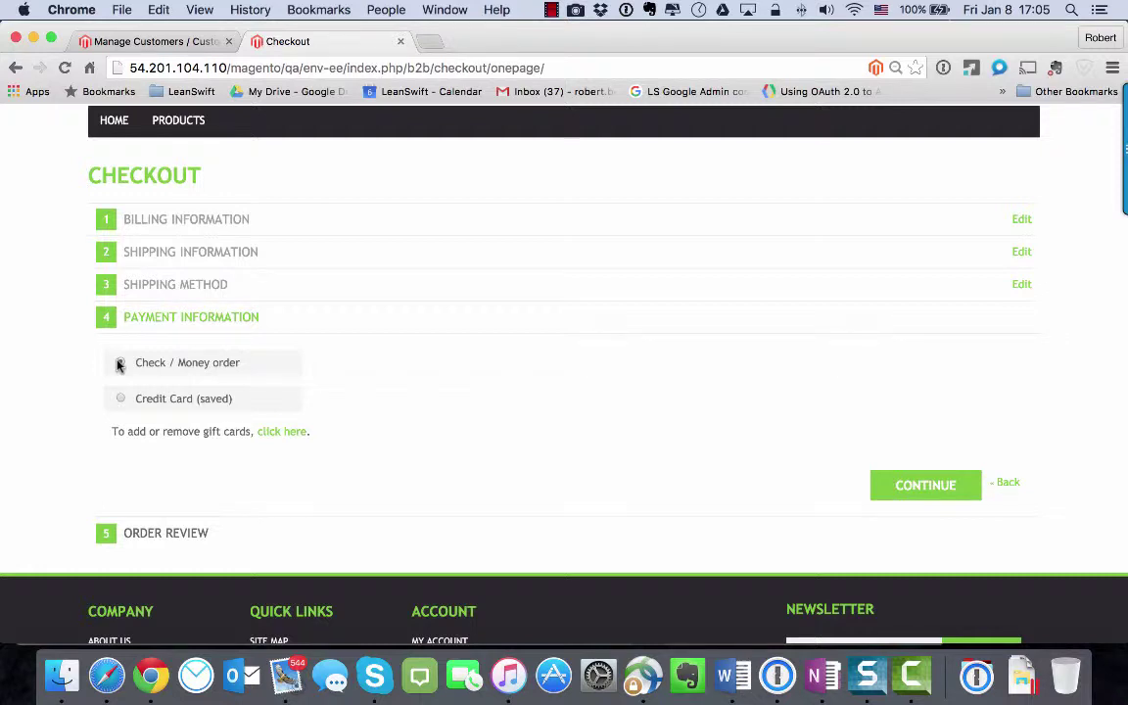
click(911, 486)
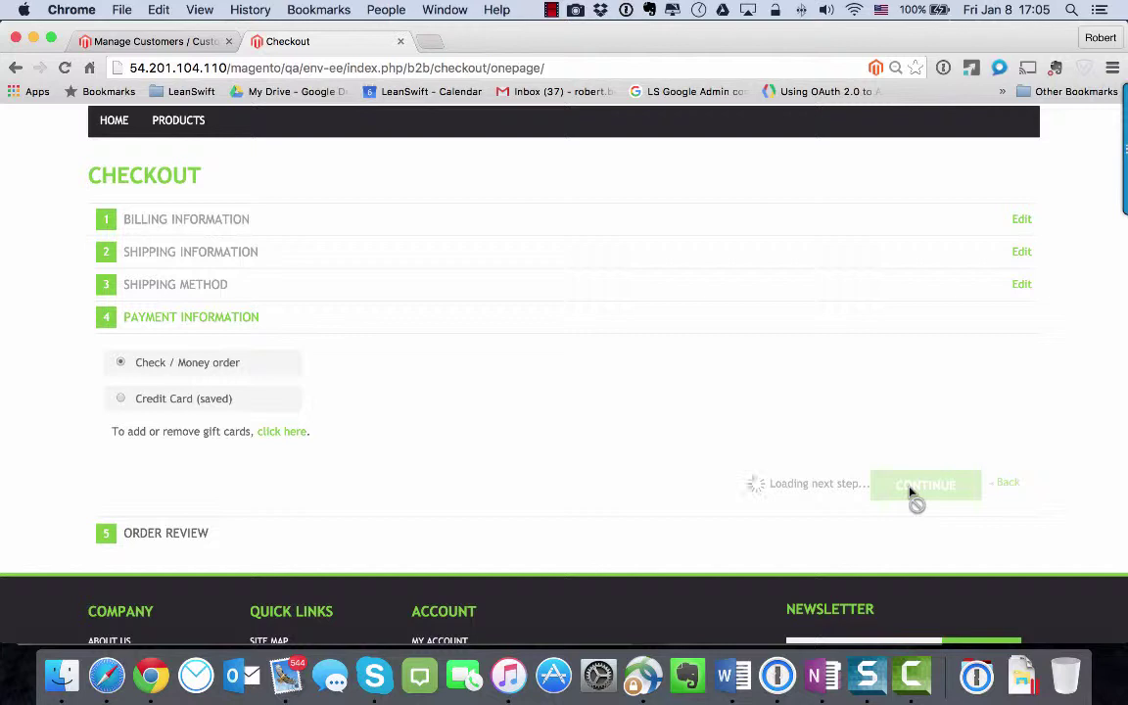
- Enter a purchase order number in the order review and place the order
scroll(634, 345, down, 1)
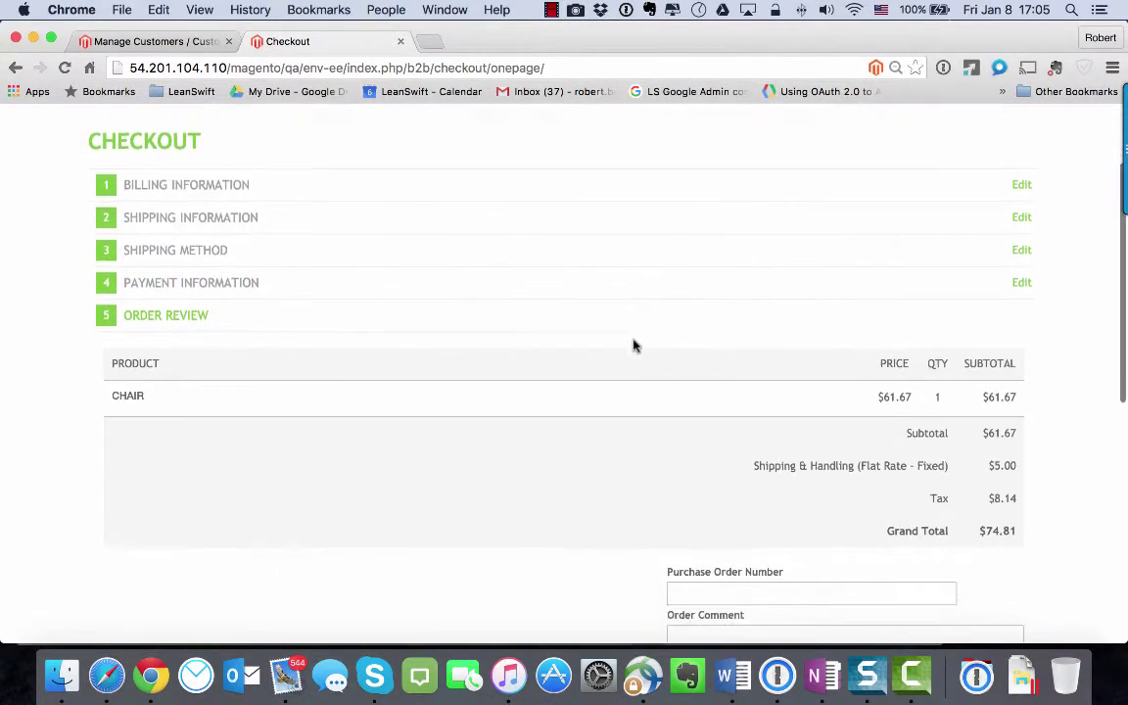
scroll(634, 345, down, 4)
click(758, 457)
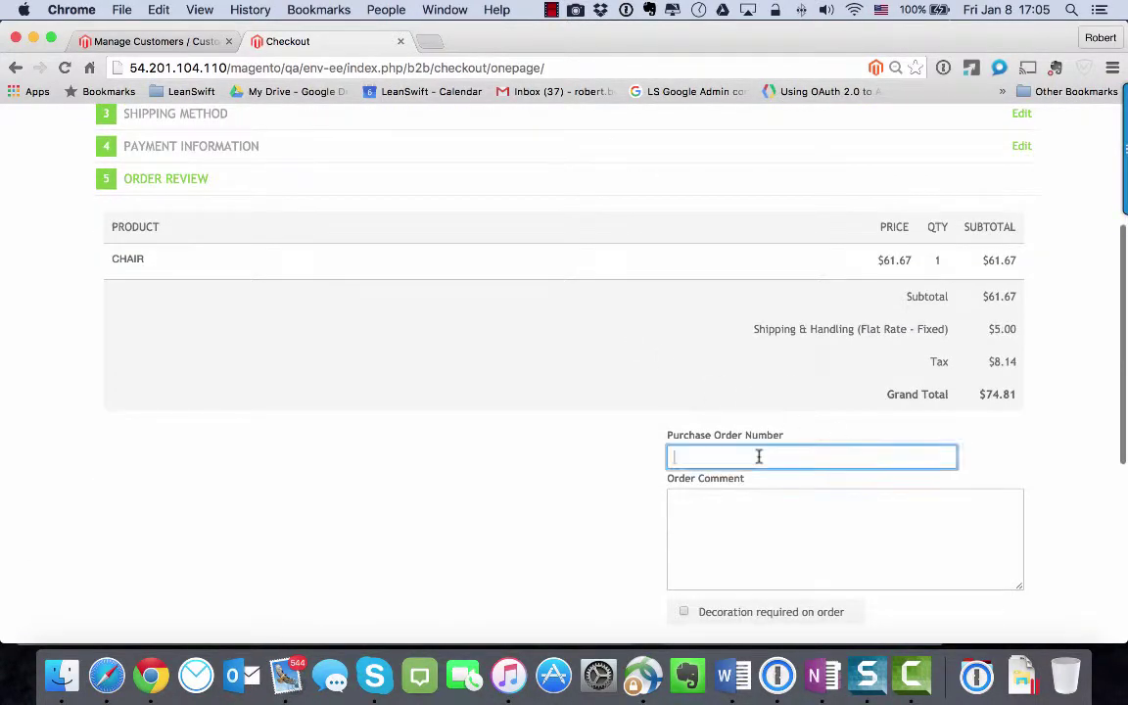
text(PO)
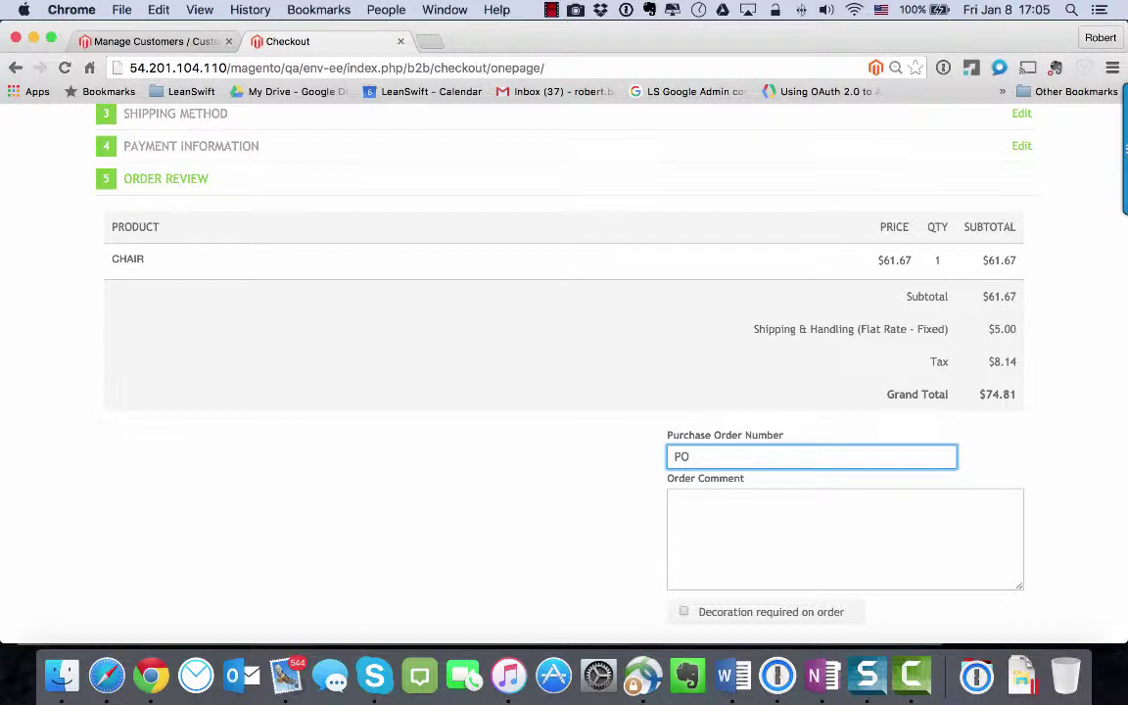
text( 878878787)
click(625, 472)
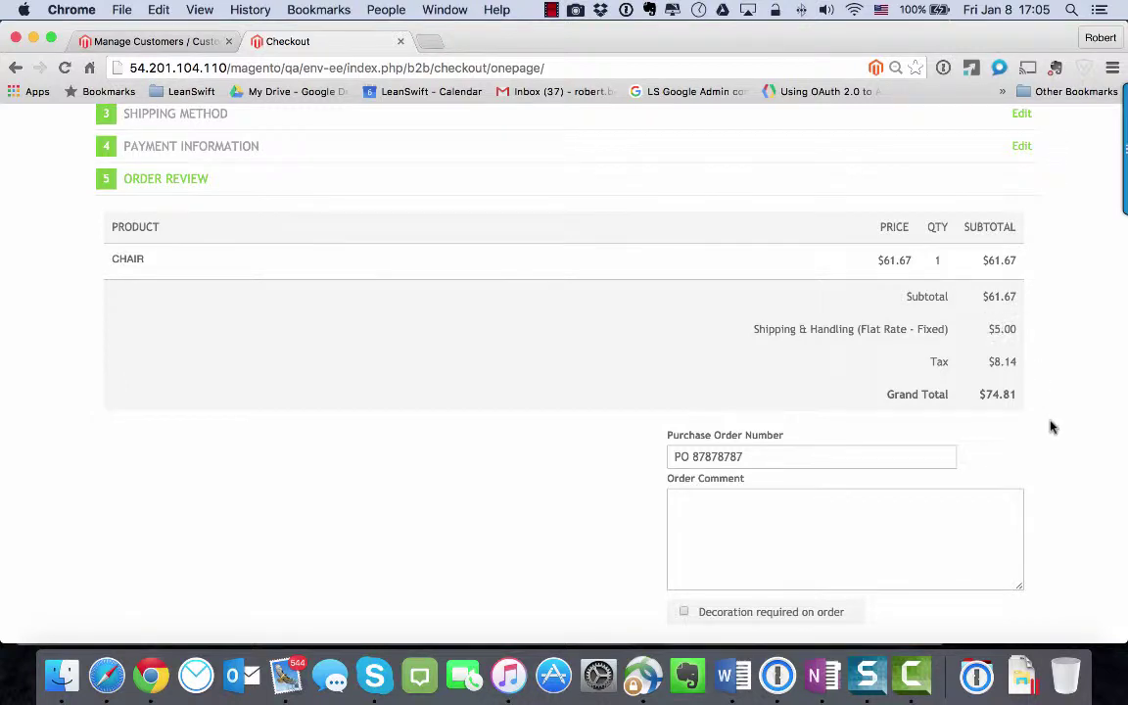
scroll(1050, 416, down, 3)
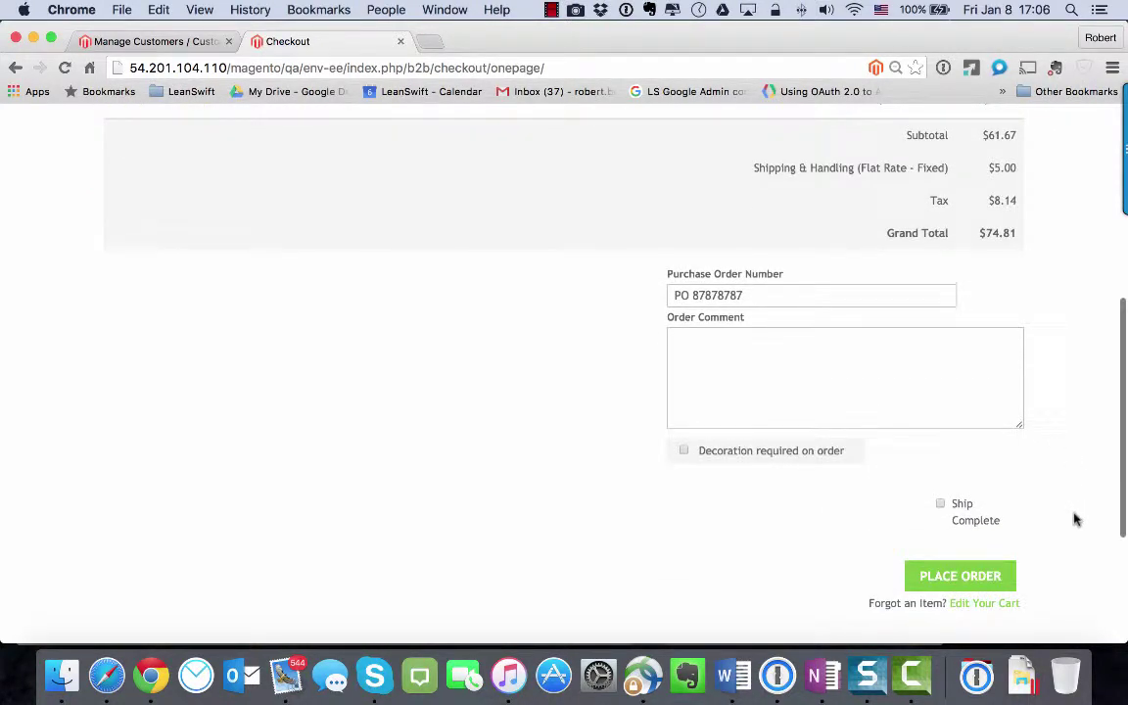
click(974, 577)
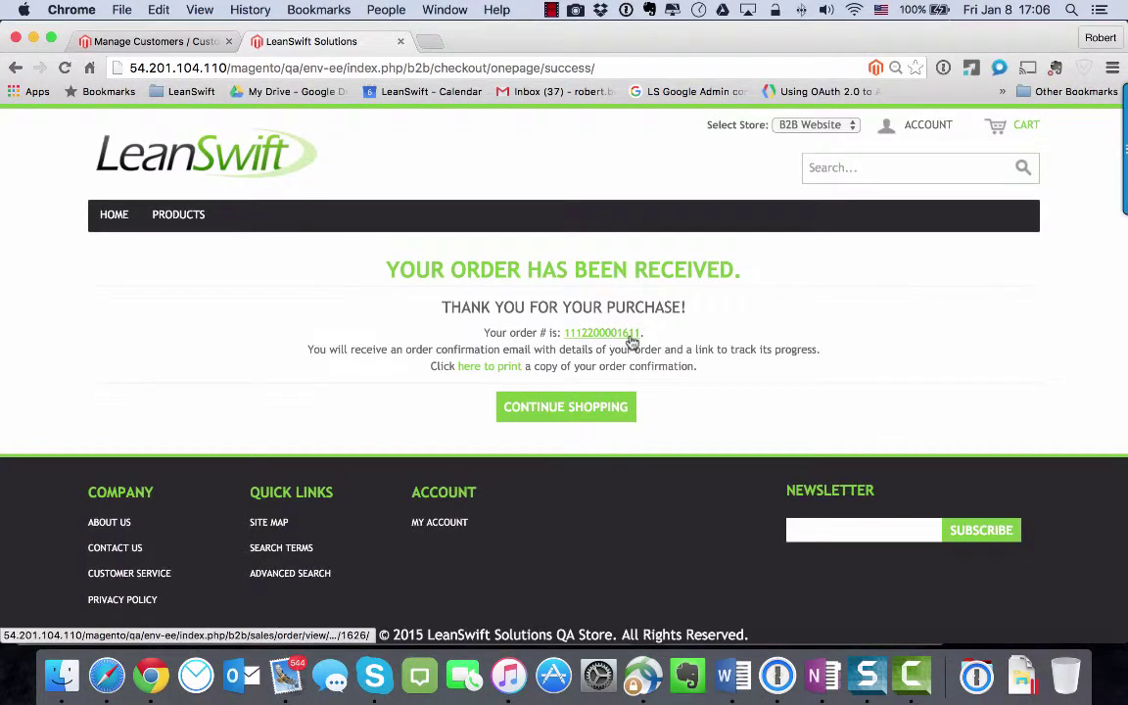
- Open the sales orders list in the Magento admin site and run Sync With ERP on the newest order
click(145, 41)
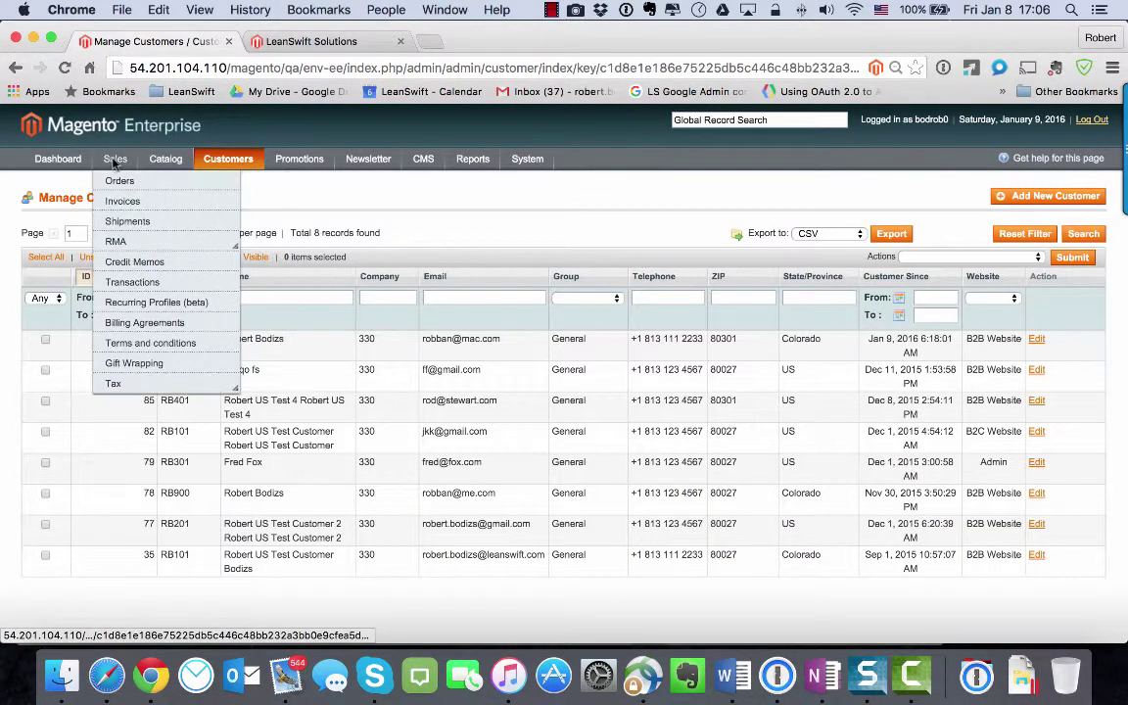
click(117, 182)
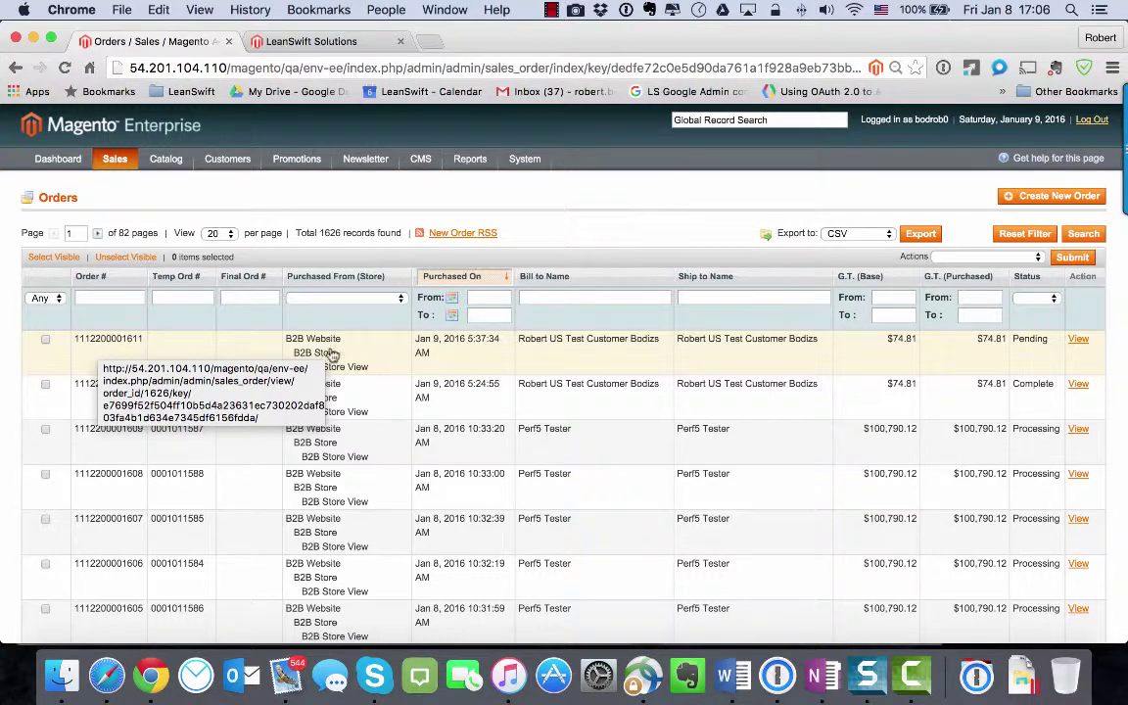
click(45, 340)
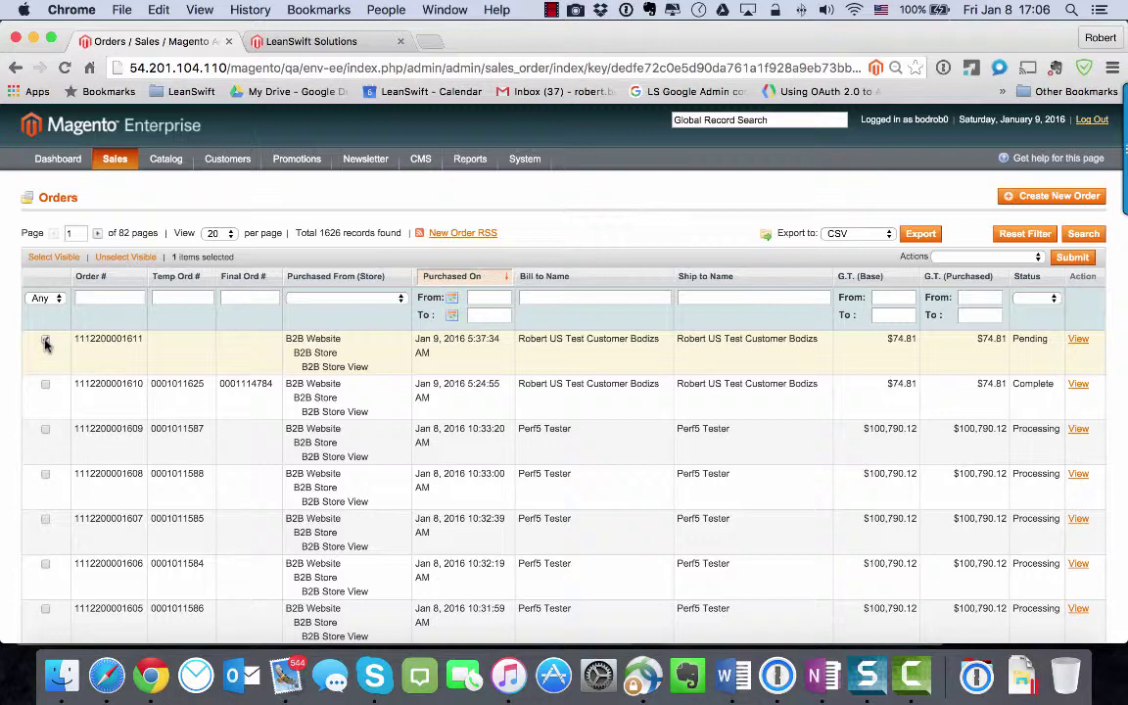
click(1031, 260)
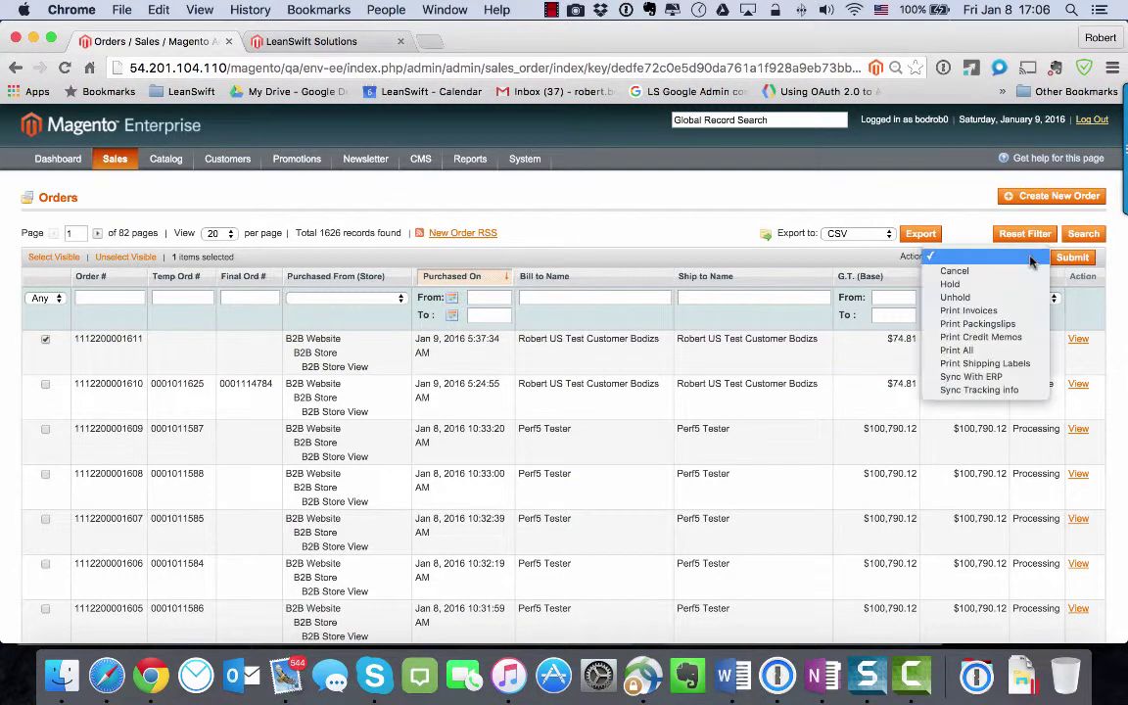
click(1000, 380)
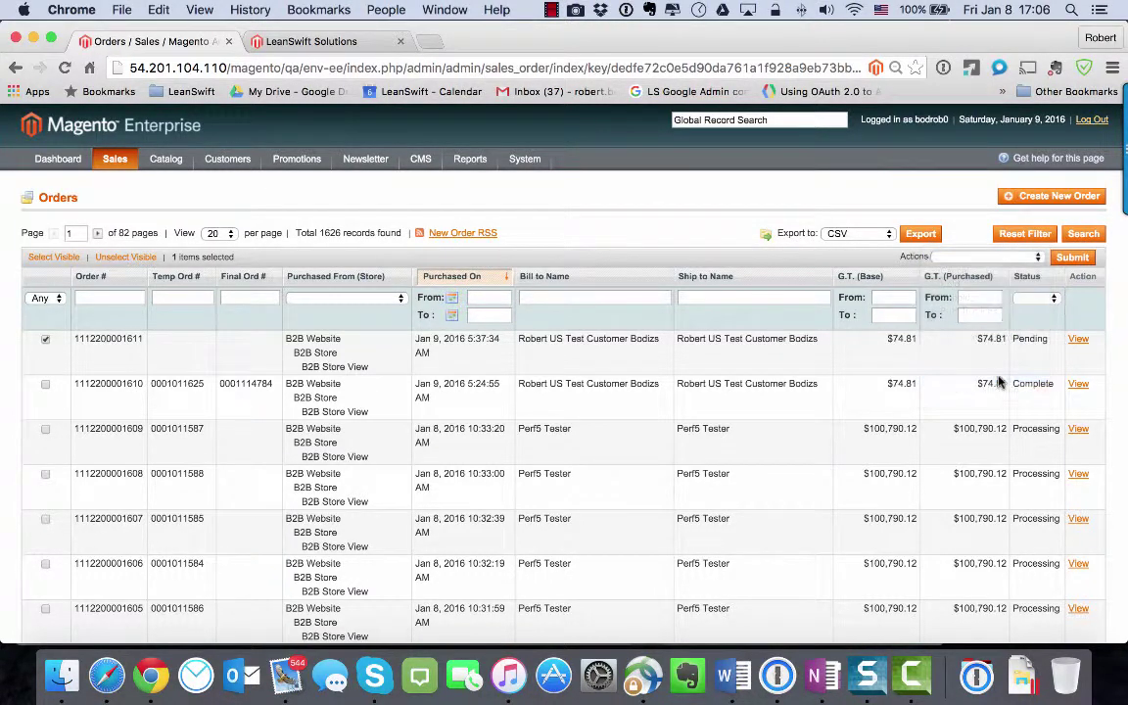
click(1069, 259)
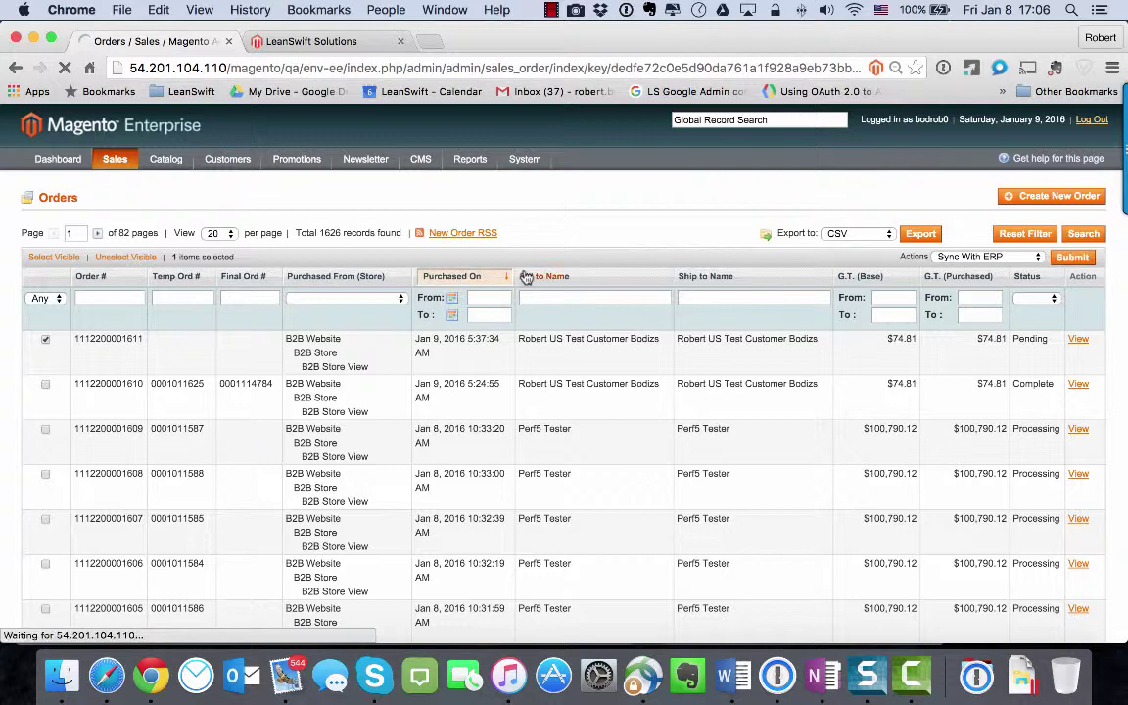
click(552, 9)
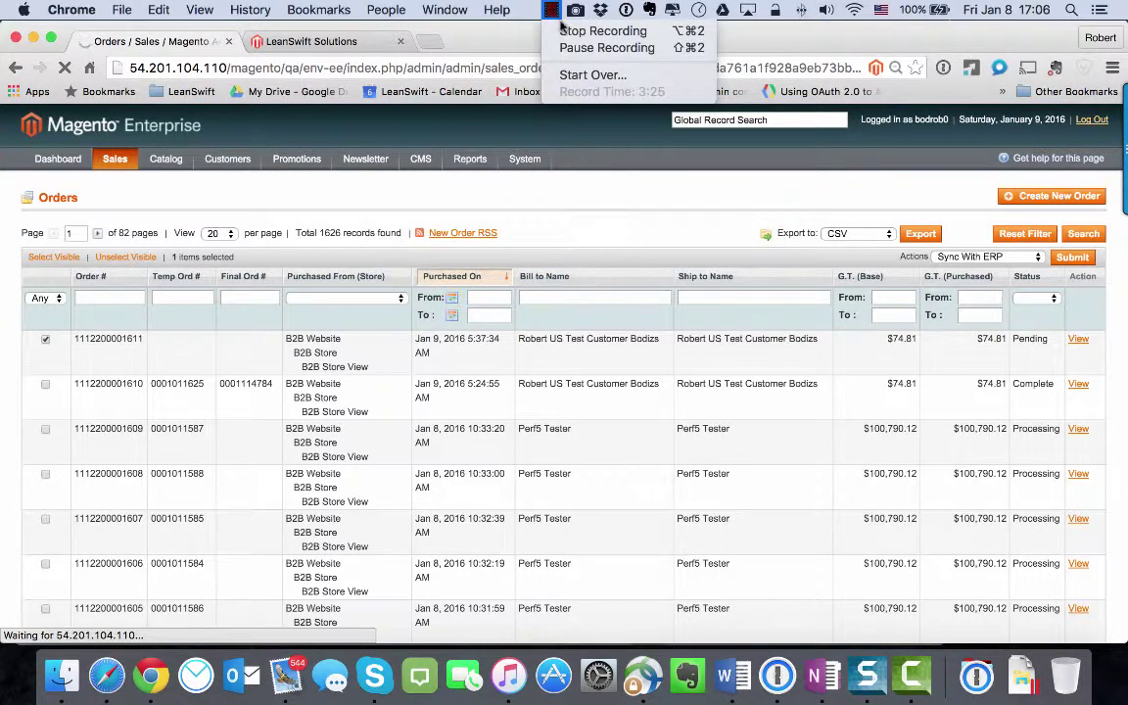
click(573, 52)
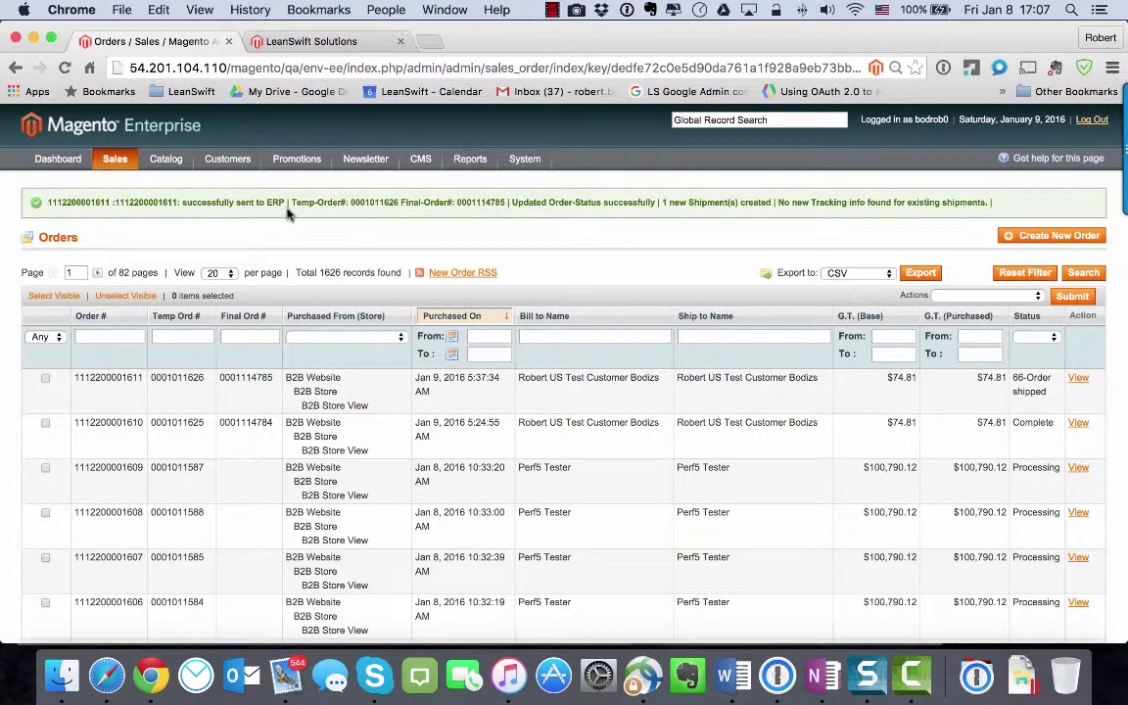
- Examine the temporary and final order numbers in the ERP sync message and the order status filter's options
double_click(366, 199)
double_click(478, 202)
click(477, 203)
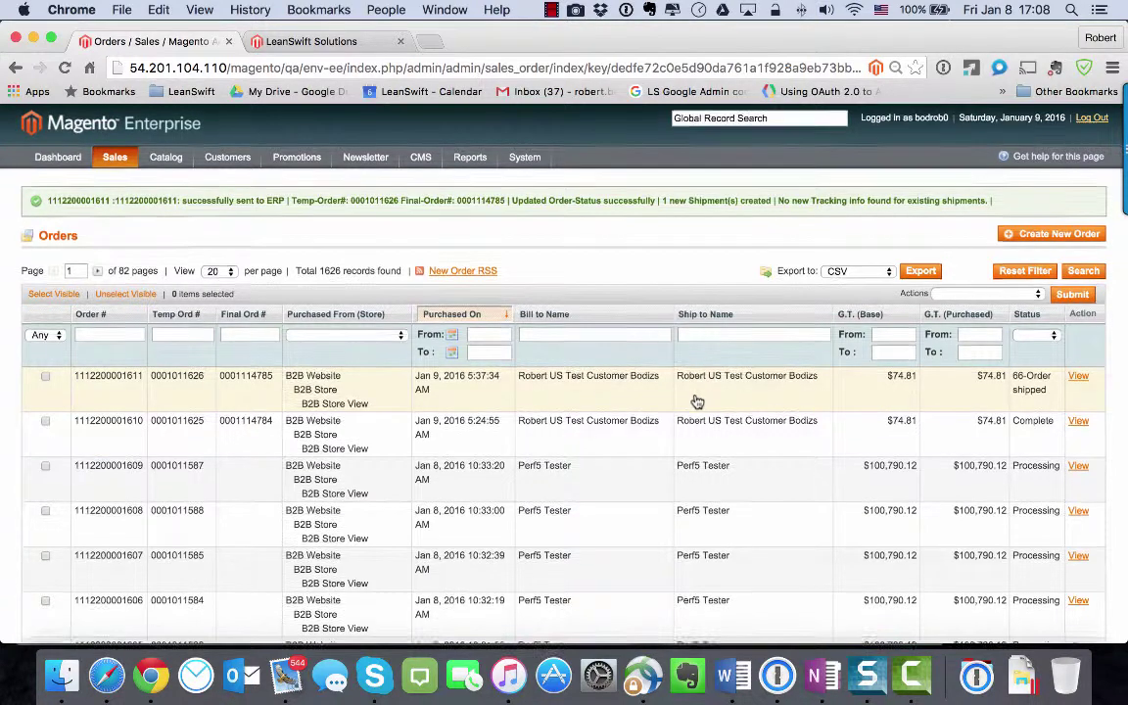
scroll(691, 392, down, 1)
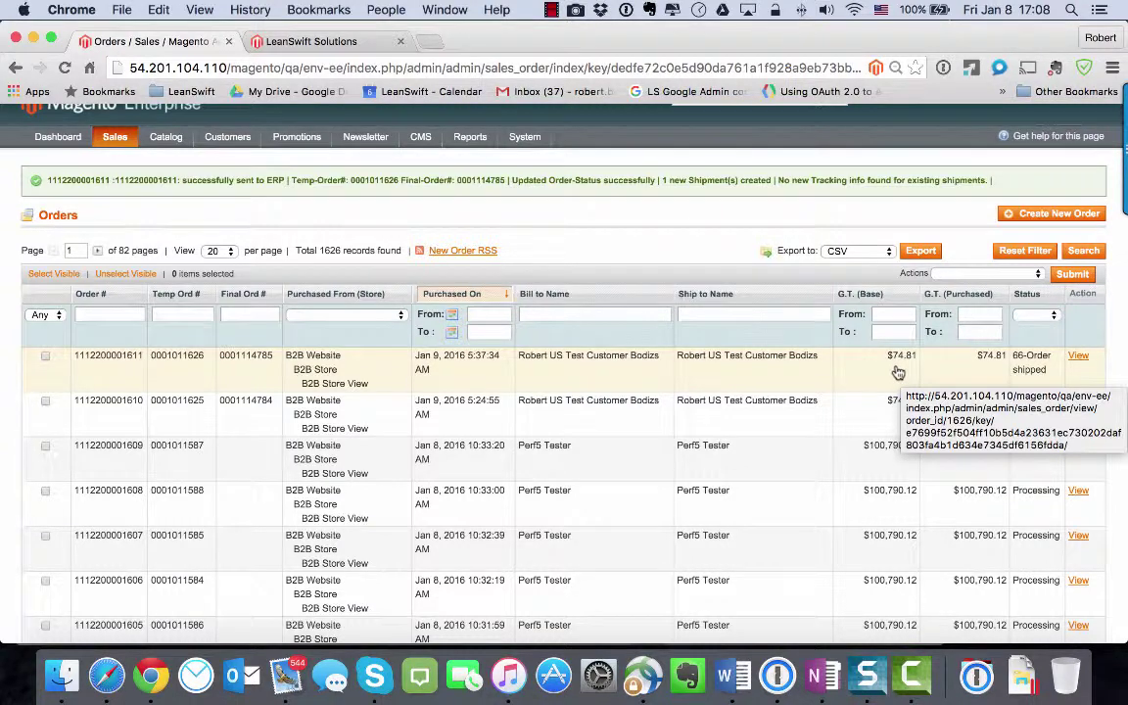
click(1056, 316)
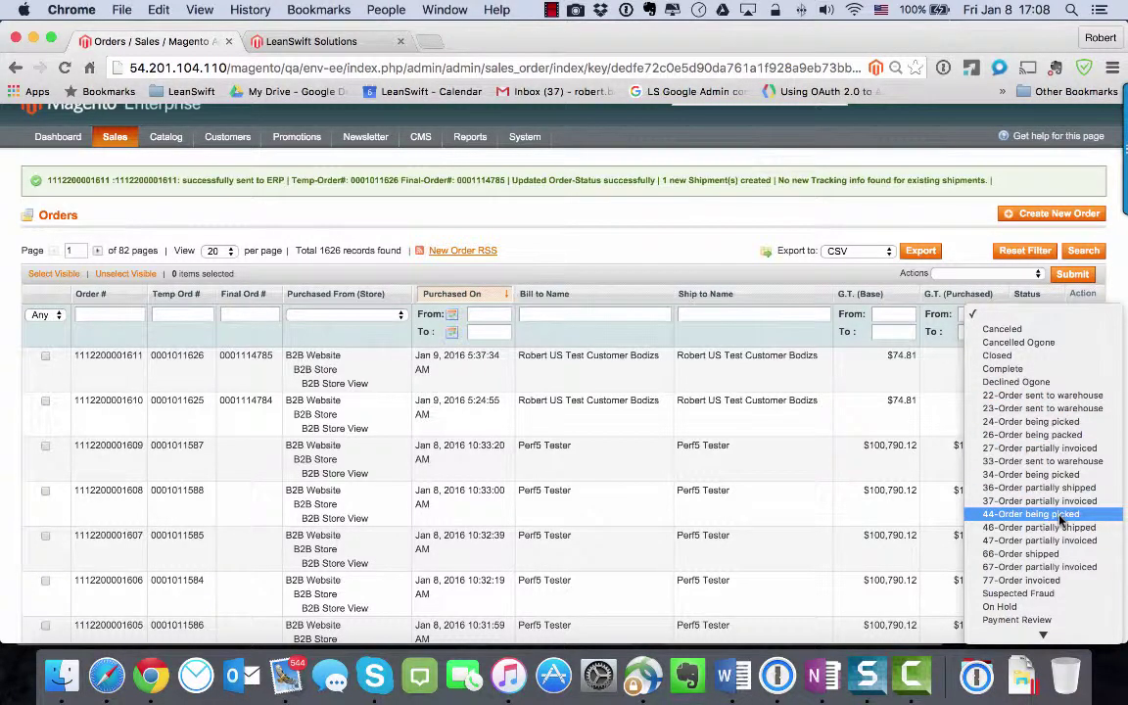
click(690, 245)
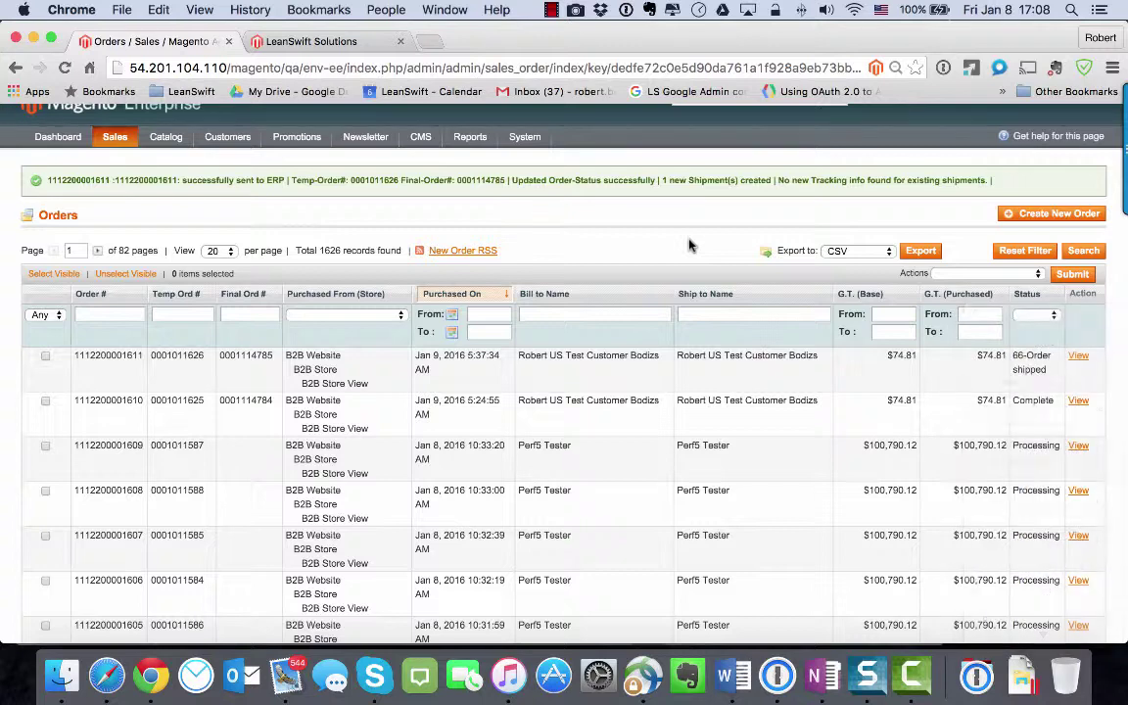
- Open the newest order from the Magento orders list and view its shipment record
click(482, 382)
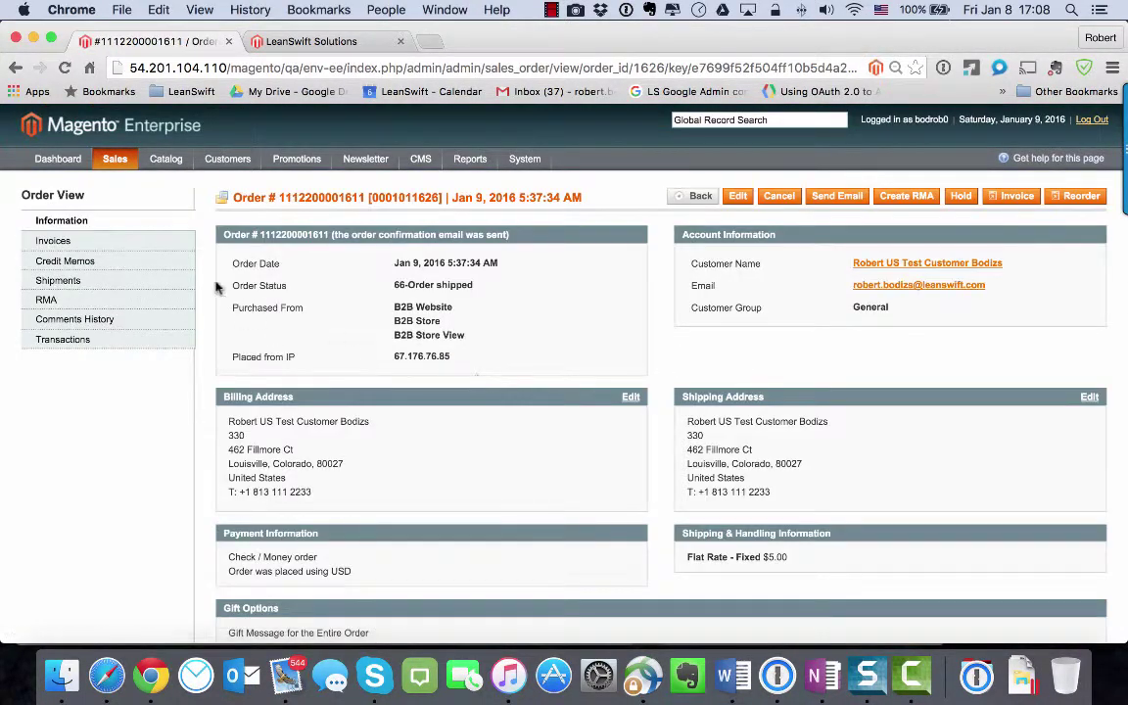
click(119, 285)
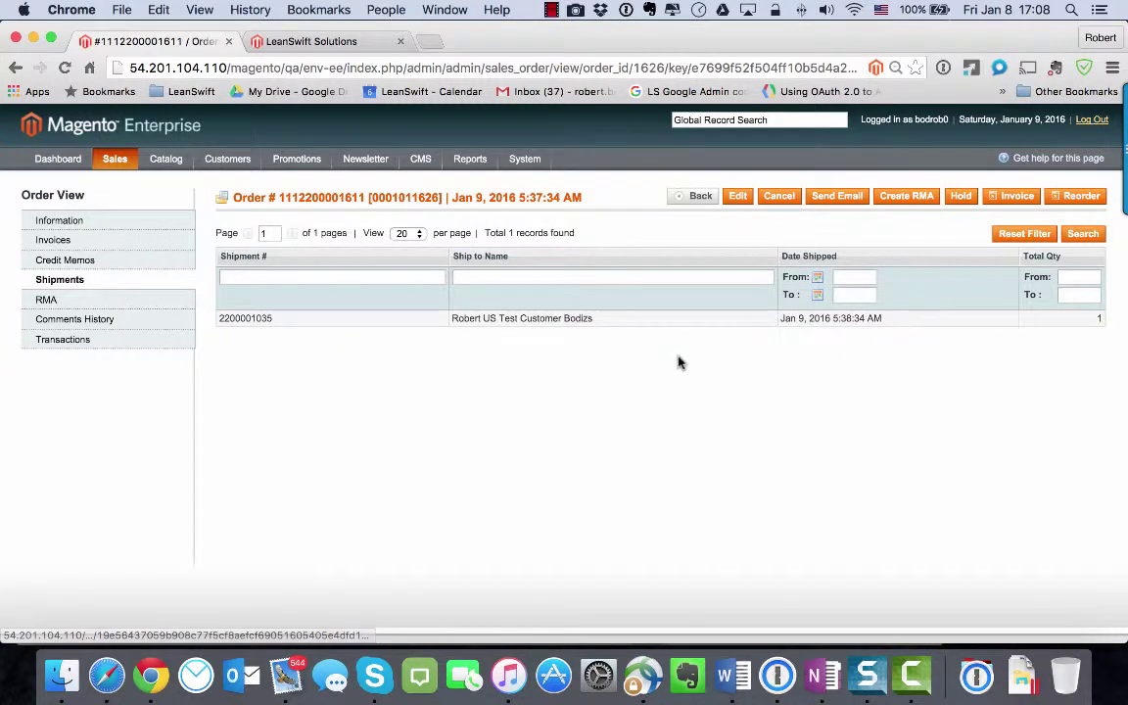
click(632, 319)
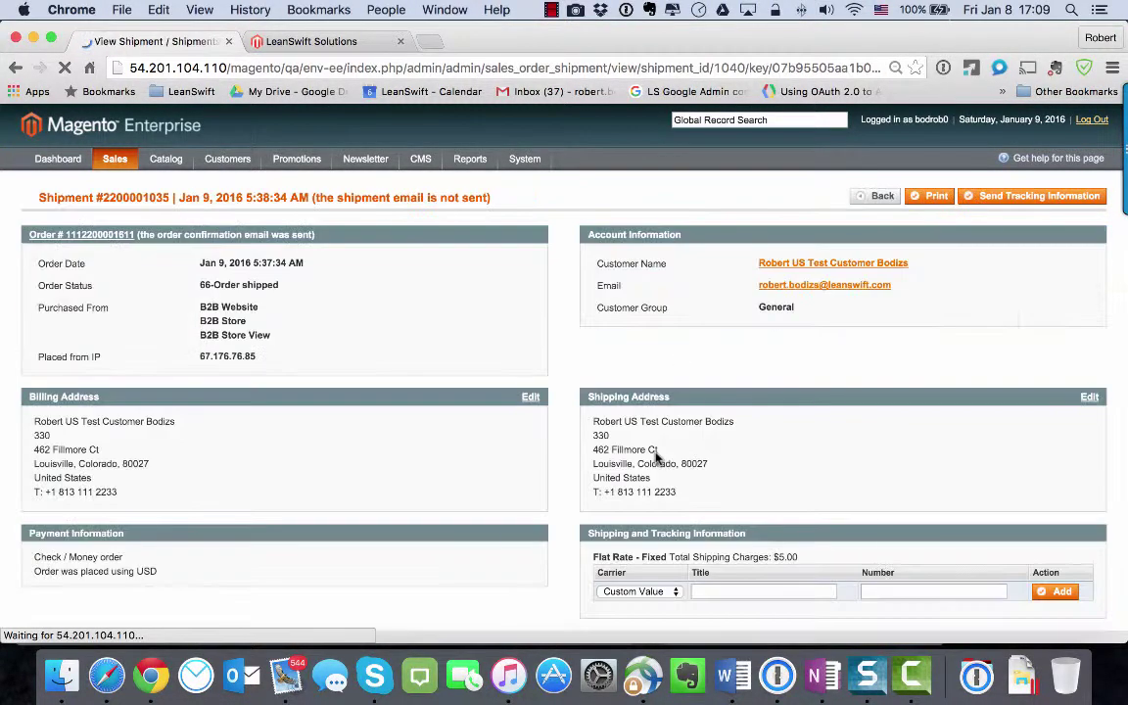
- Examine the shipped item and the internal shipment number in the shipment history
scroll(441, 428, down, 5)
scroll(440, 430, down, 3)
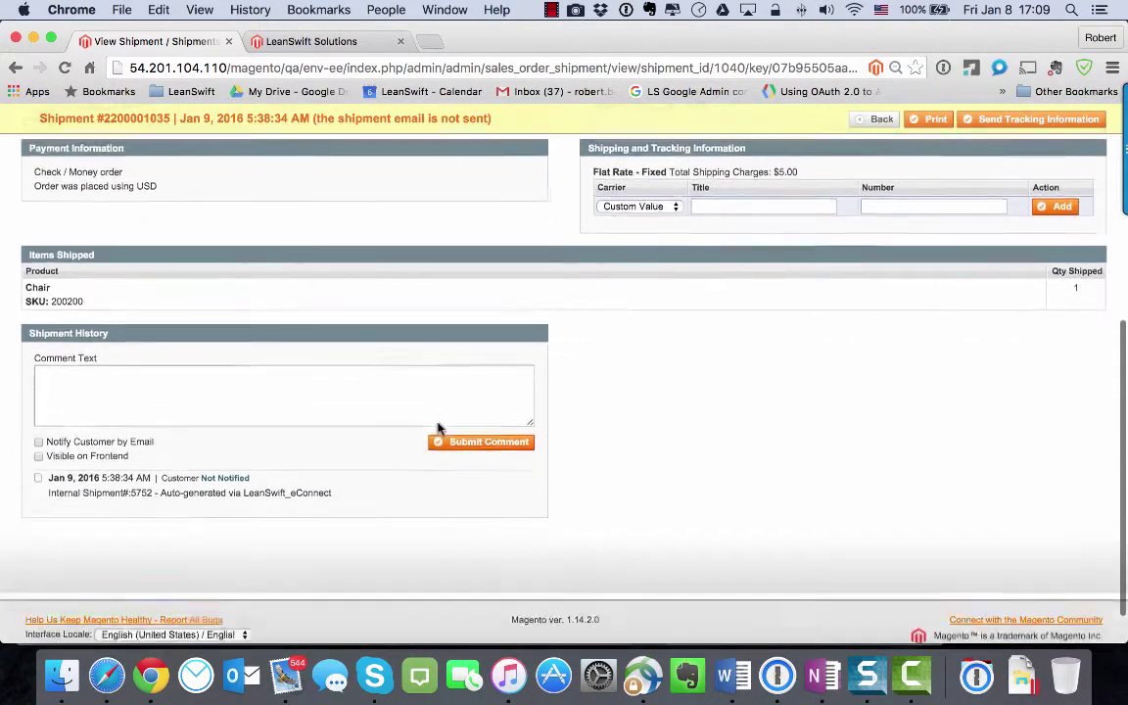
scroll(614, 463, down, 1)
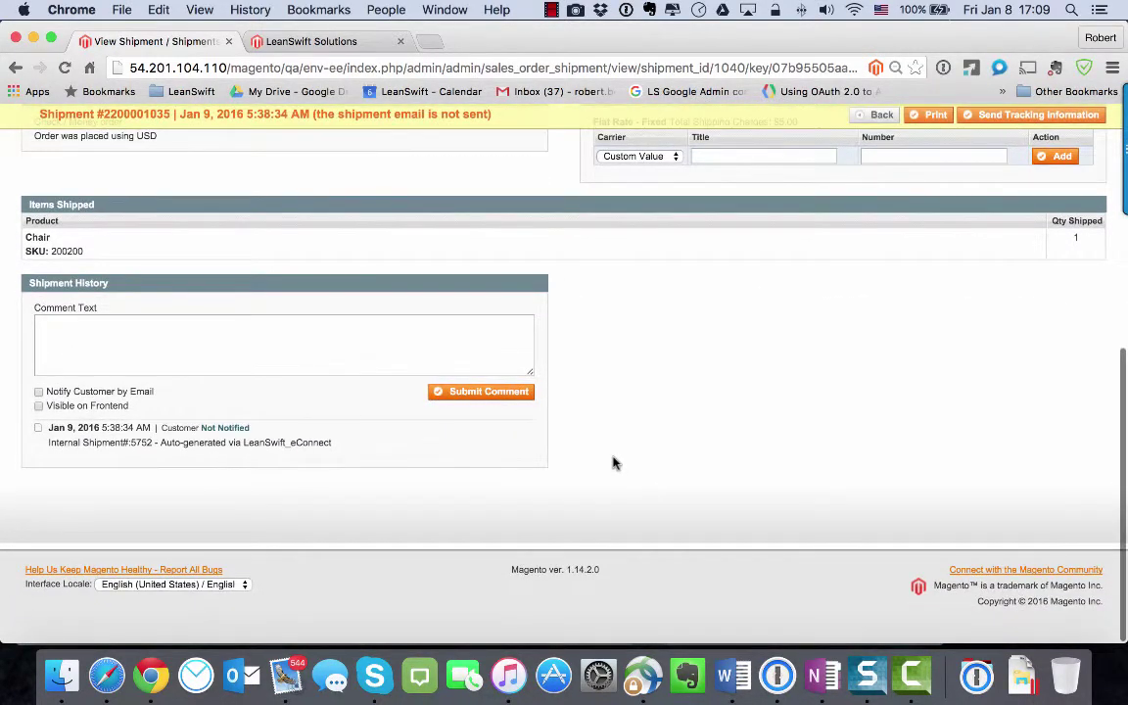
scroll(614, 462, up, 1)
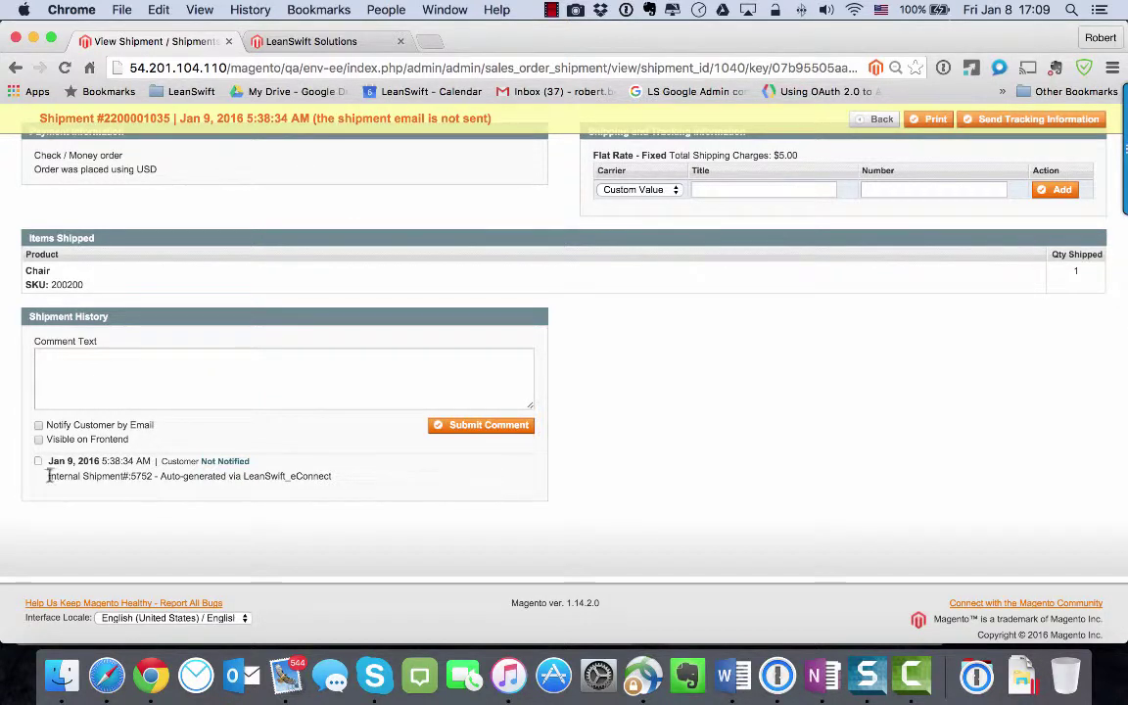
drag(48, 477, 154, 477)
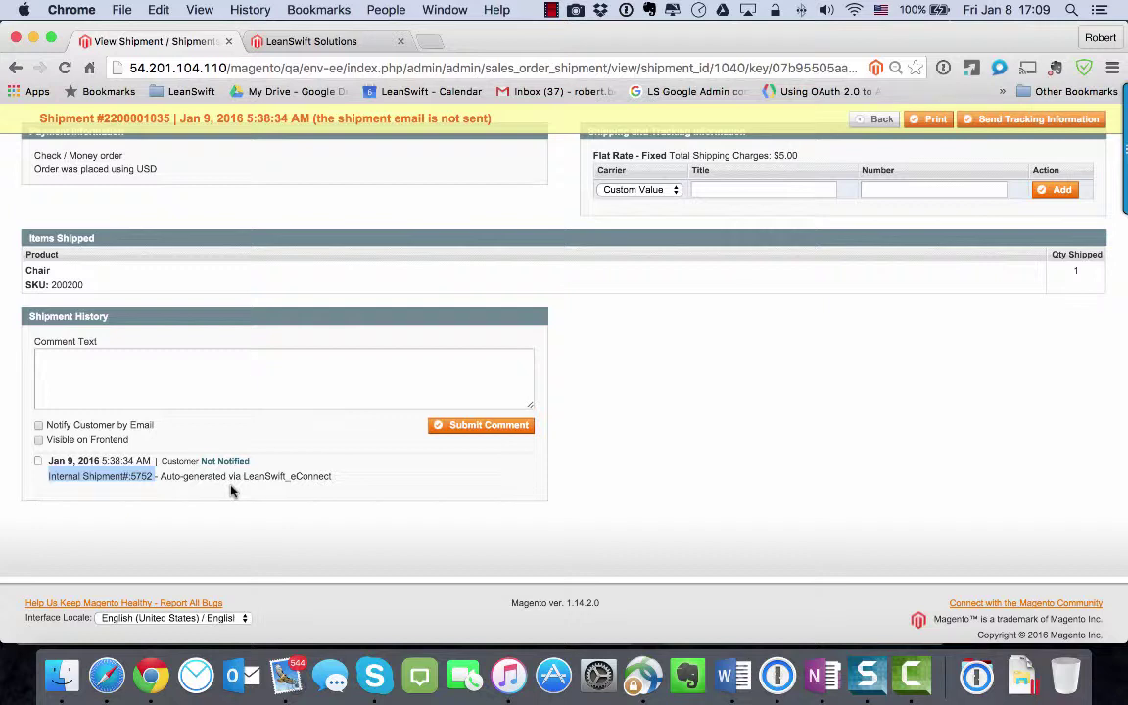
click(215, 460)
scroll(846, 355, up, 3)
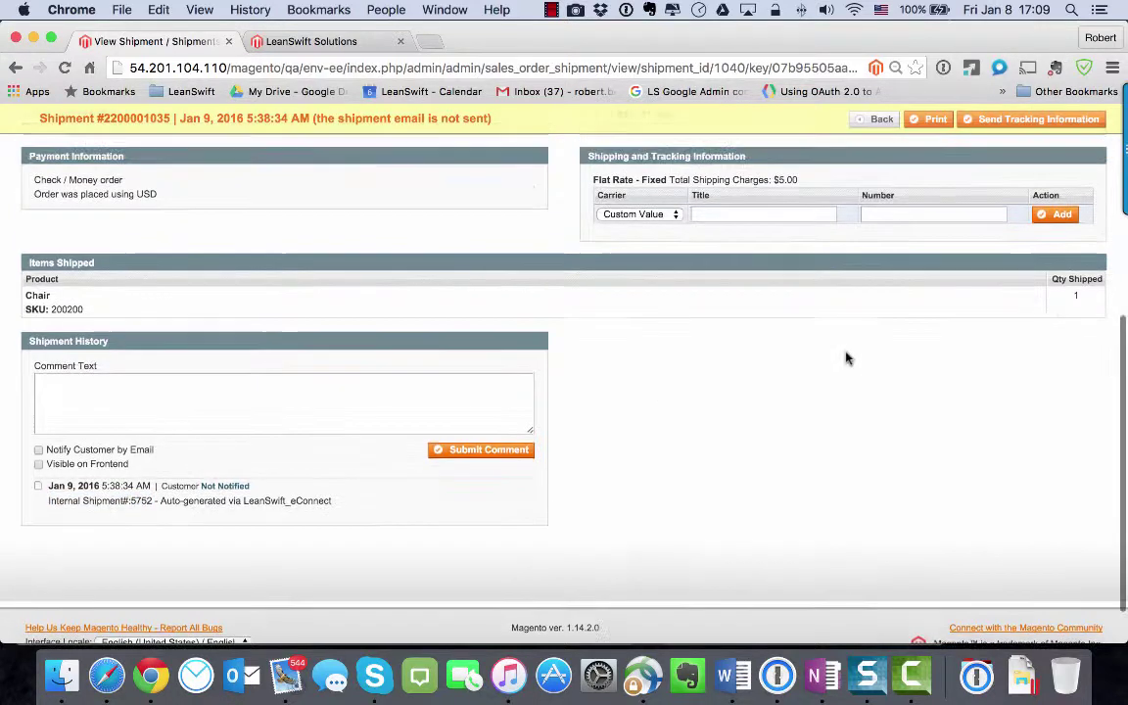
- Copy the newest order's final order number from the Magento orders list and look it up in the M3 Customer Order Toolbox in Safari
click(872, 118)
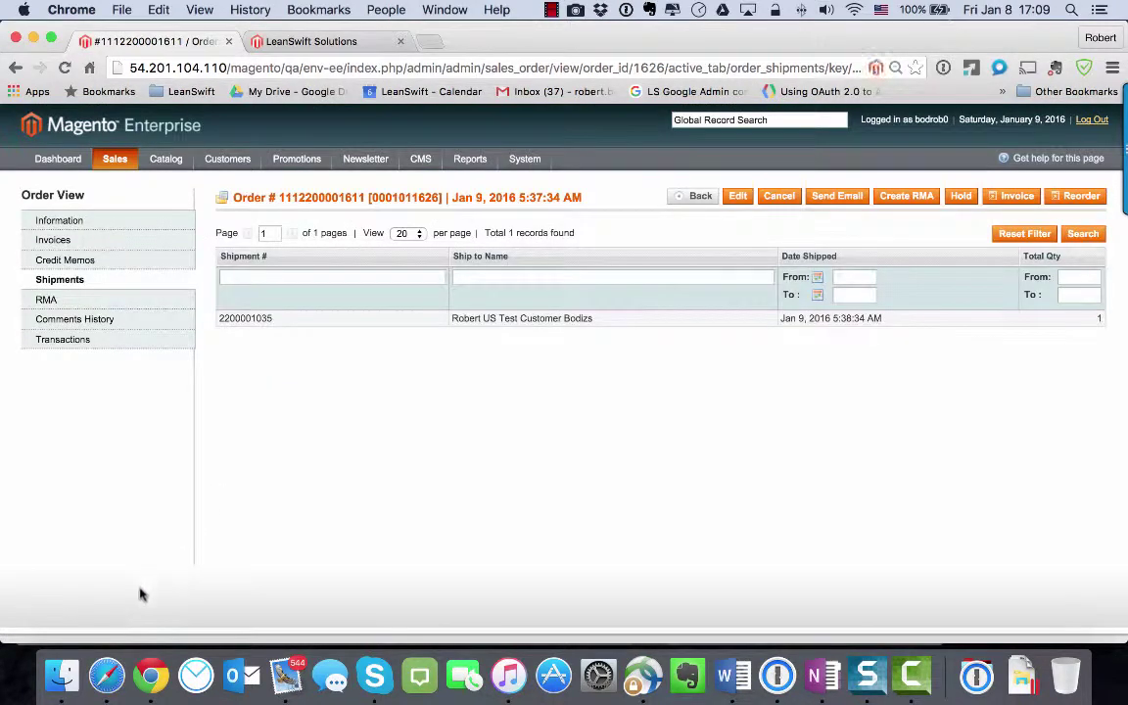
click(696, 197)
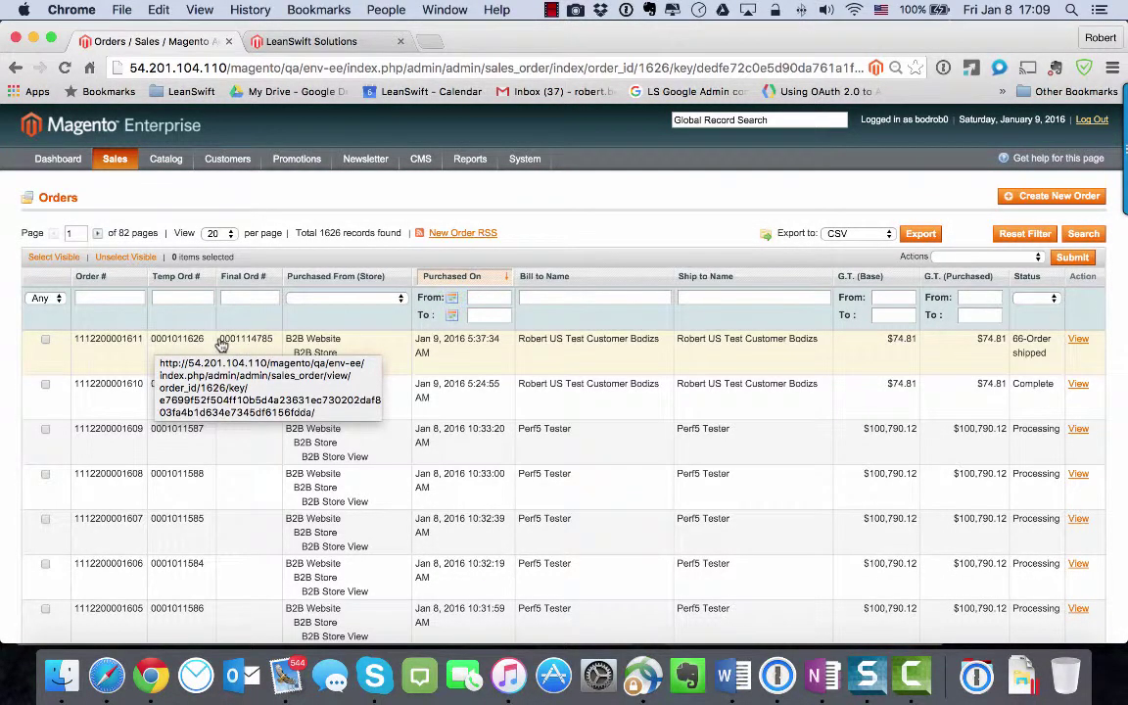
drag(220, 340, 274, 345)
key(super+c)
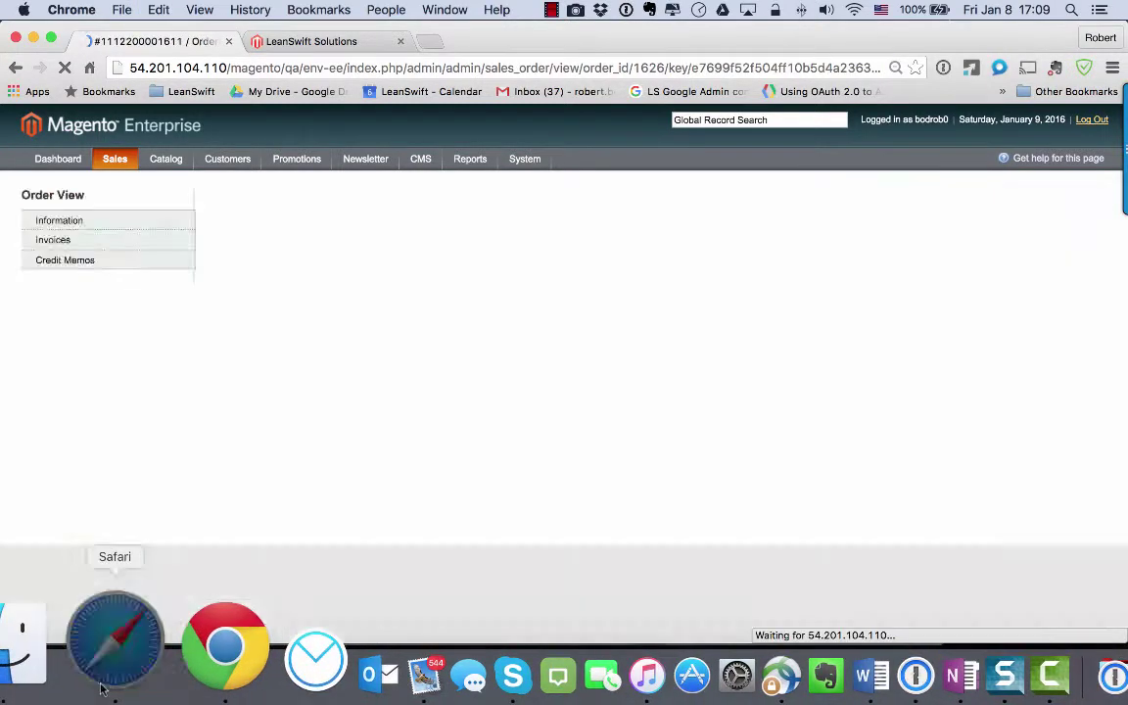
click(100, 689)
key(super+v)
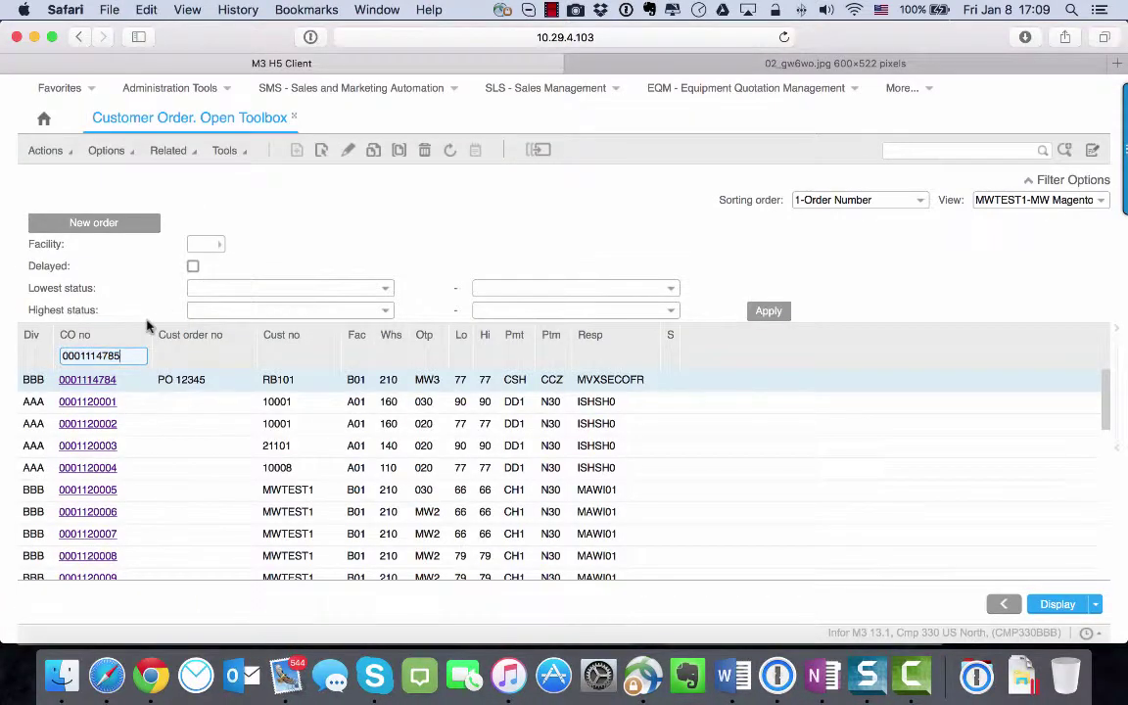
key(Return)
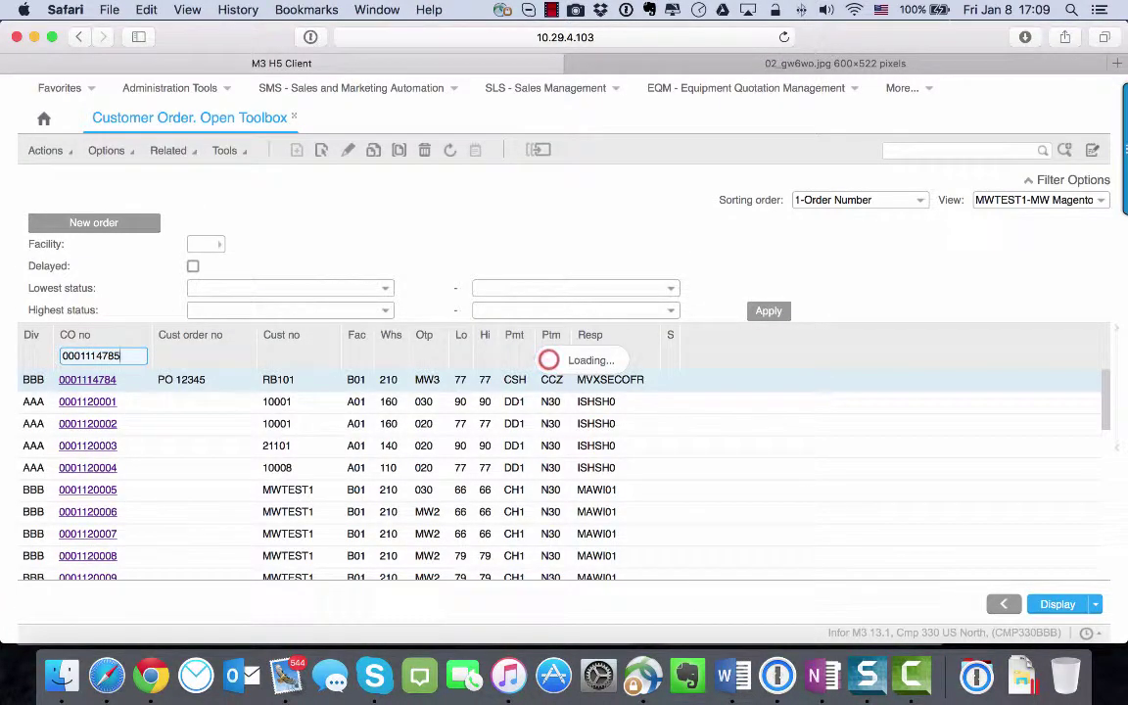
- Display the matching customer order and examine its purchase order number and Our reference entry in the References section
click(238, 386)
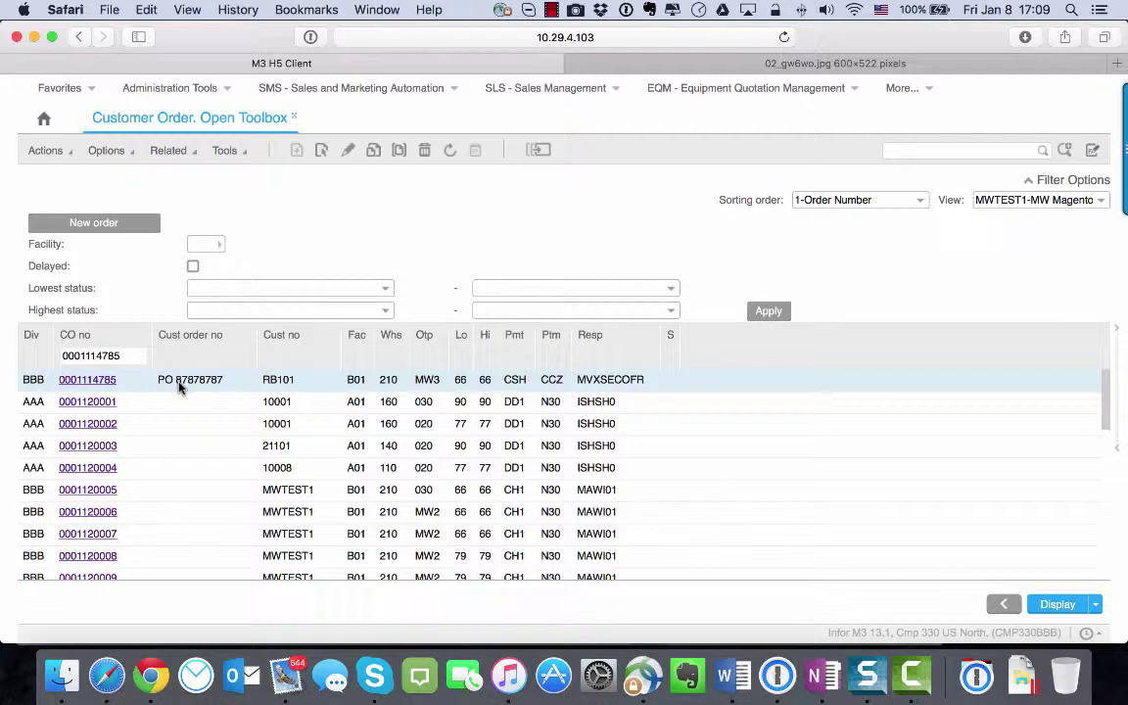
right_click(253, 381)
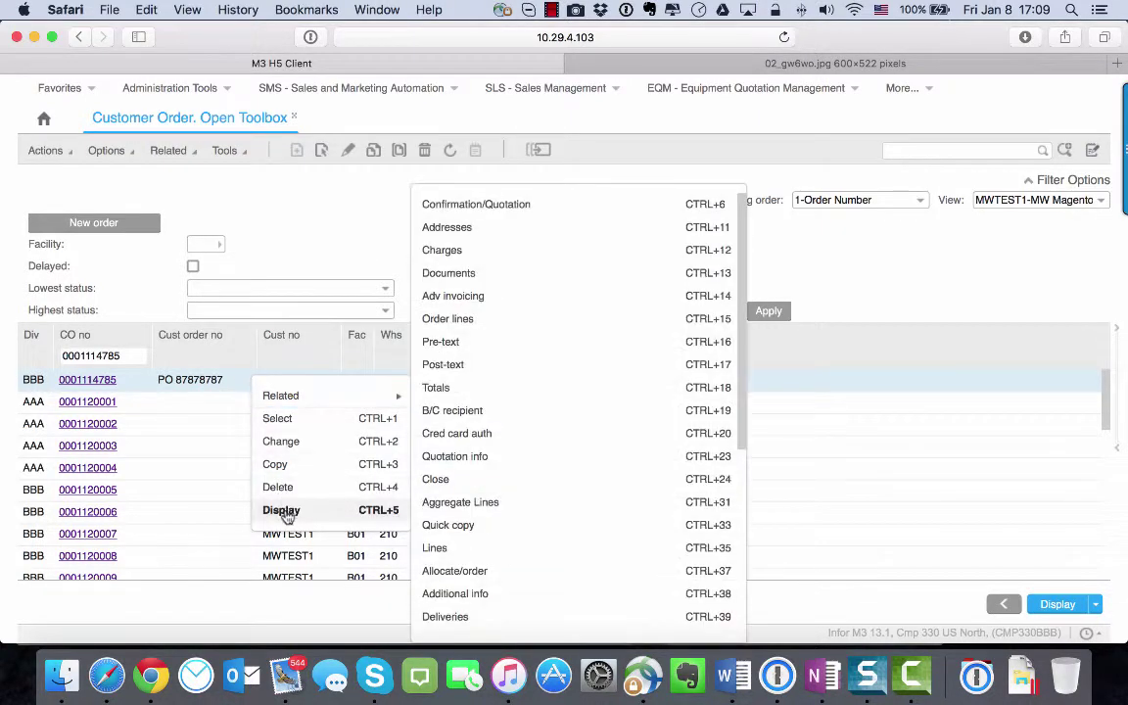
click(283, 511)
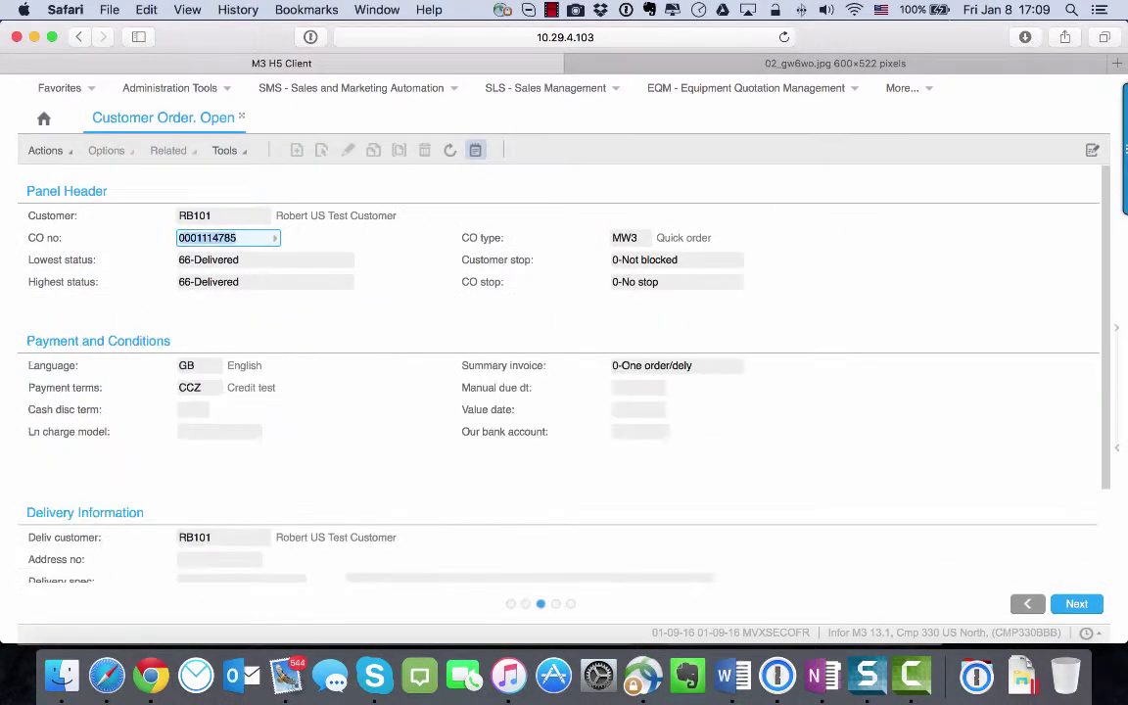
key(Return)
scroll(473, 388, down, 2)
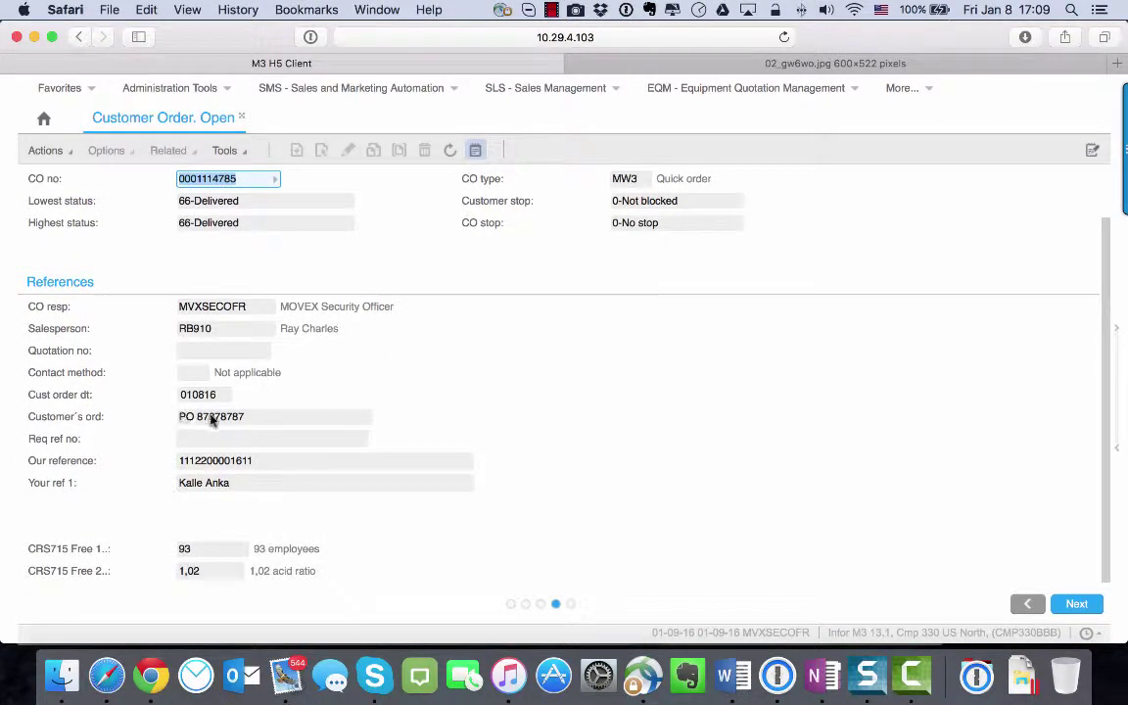
click(196, 462)
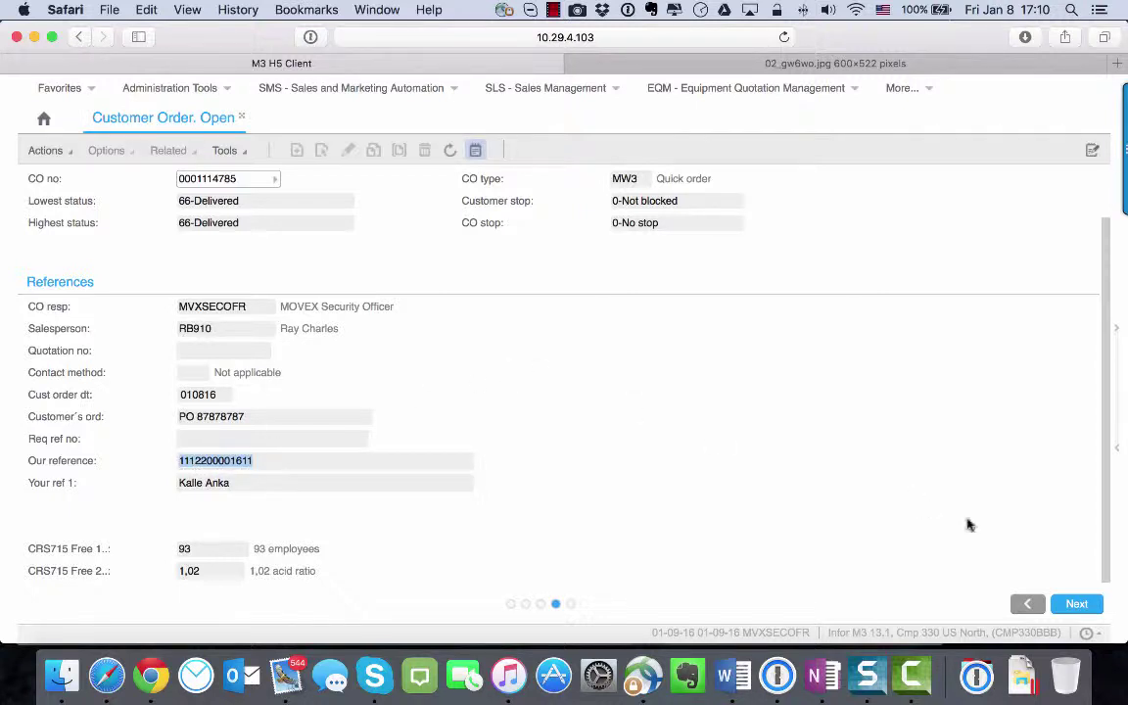
- Copy the customer order's CO number and return to the Customer Order Toolbox list
click(181, 179)
key(super+c)
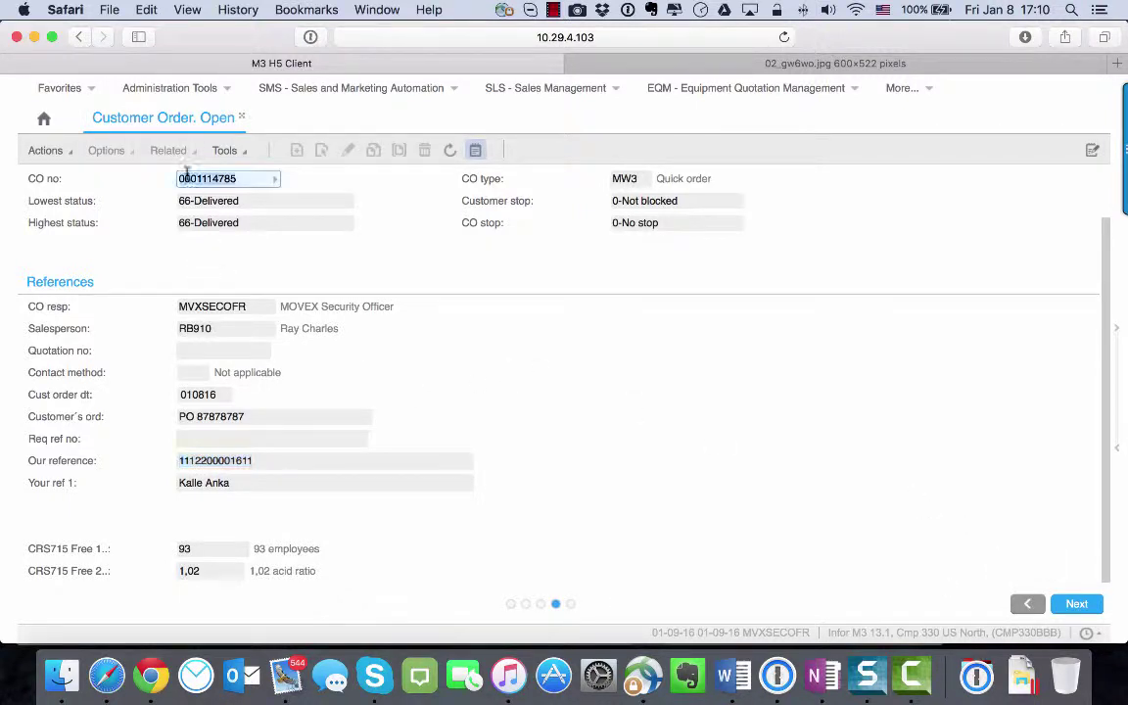
right_click(861, 195)
click(903, 217)
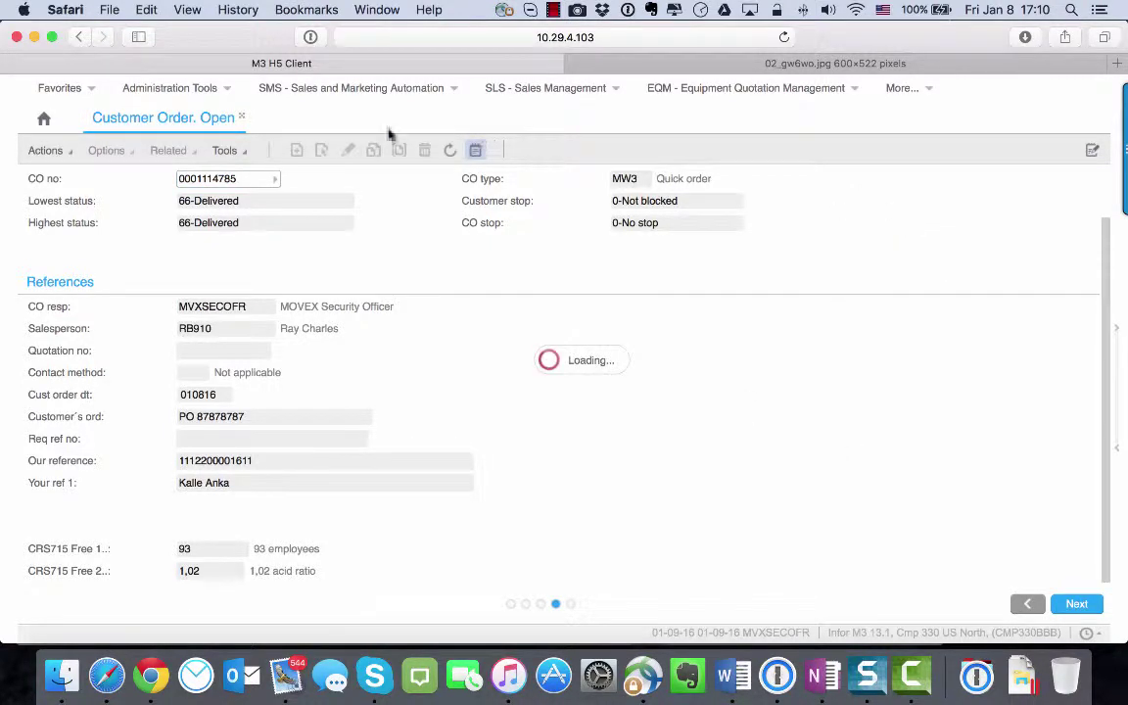
- Start program OIS180 and run the CO invoice print with the copied order number as both ends of the CO no range
key(ctrl+r)
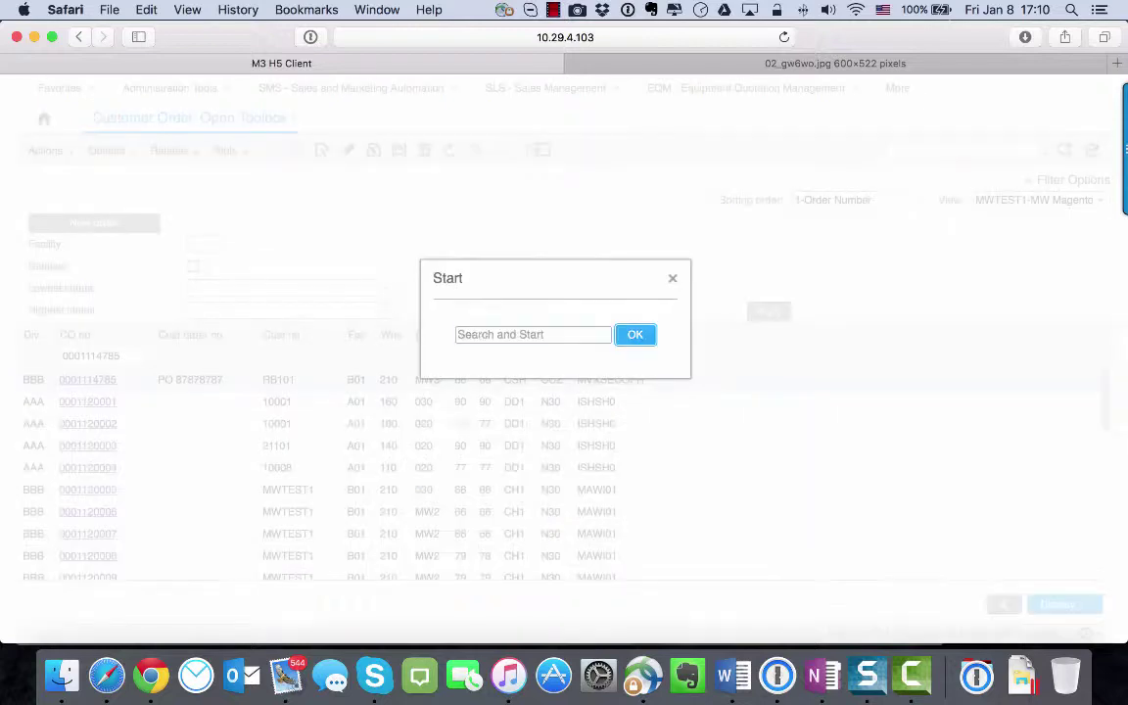
text(ois180)
key(Return)
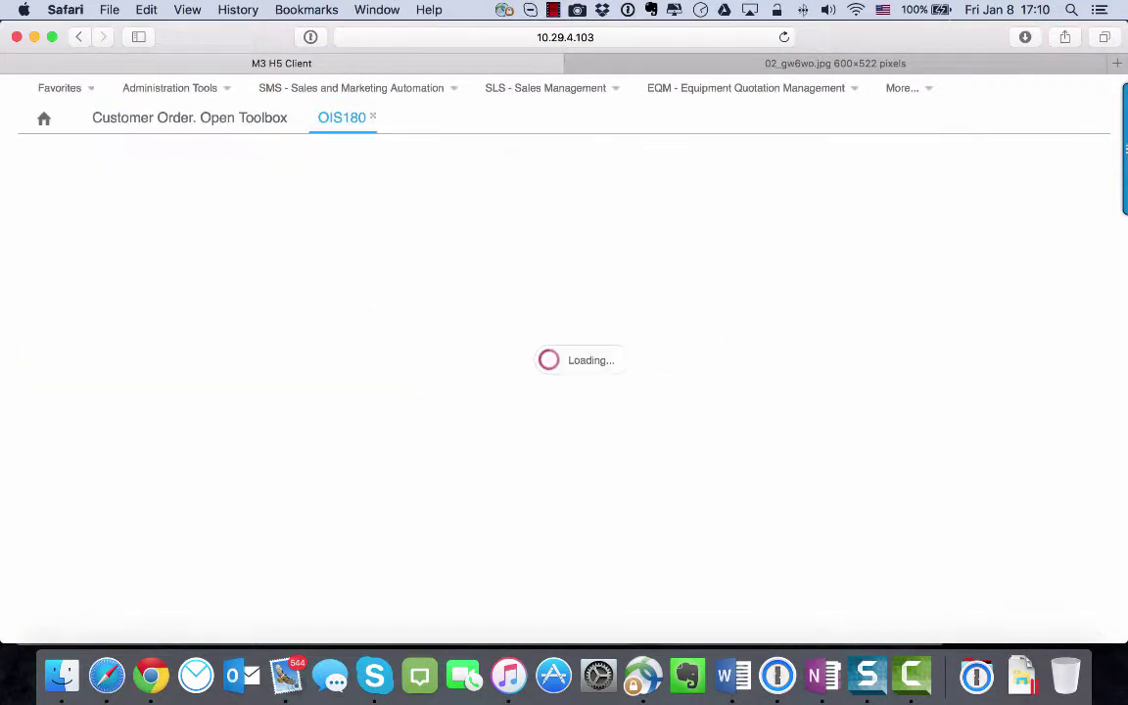
key(super+v)
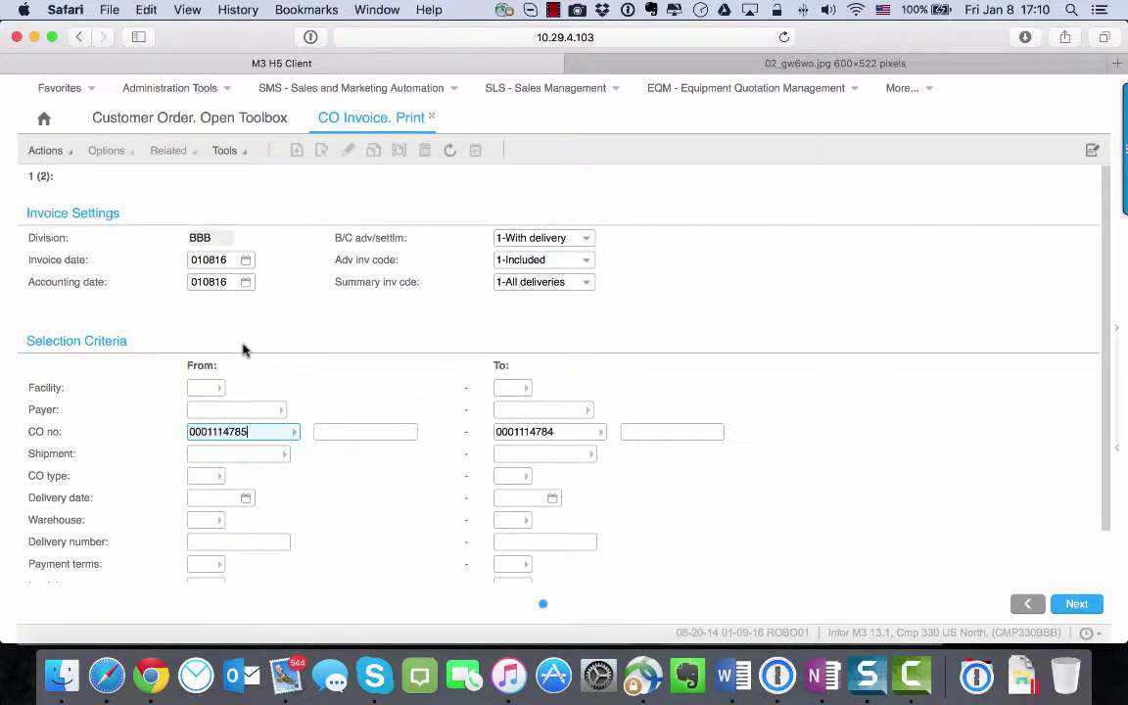
key(Tab)
key(super+v)
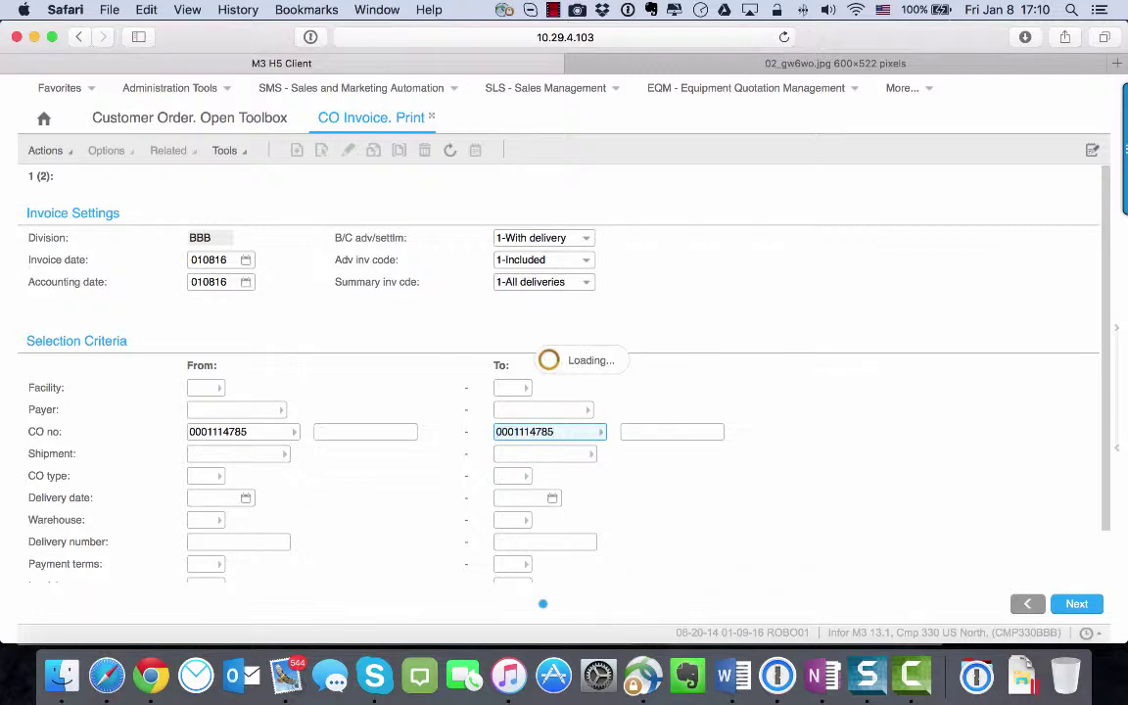
- Refresh the Customer Order Toolbox list and check the invoiced order's lowest and highest status
click(178, 118)
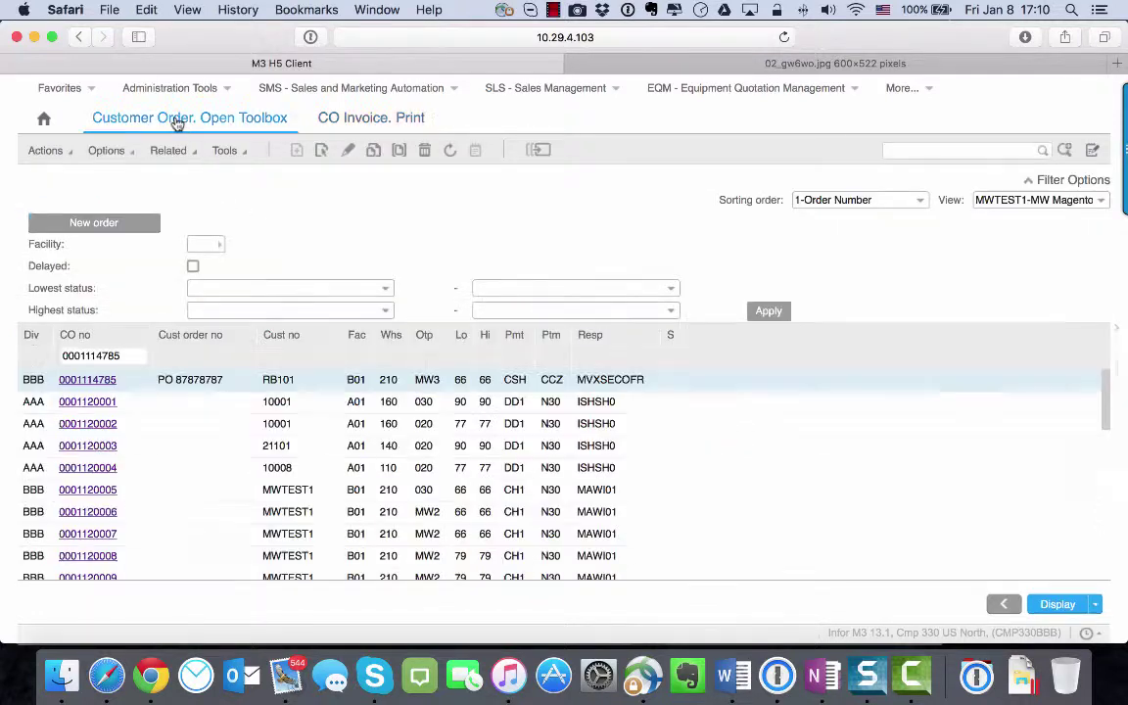
click(450, 151)
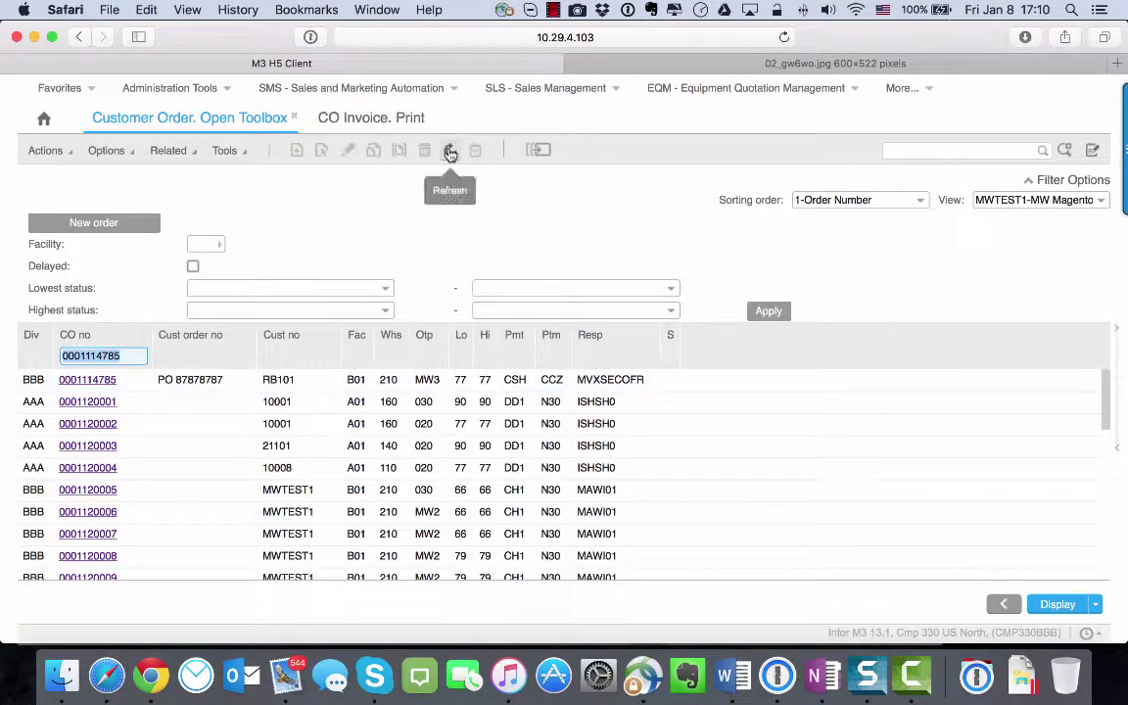
click(453, 383)
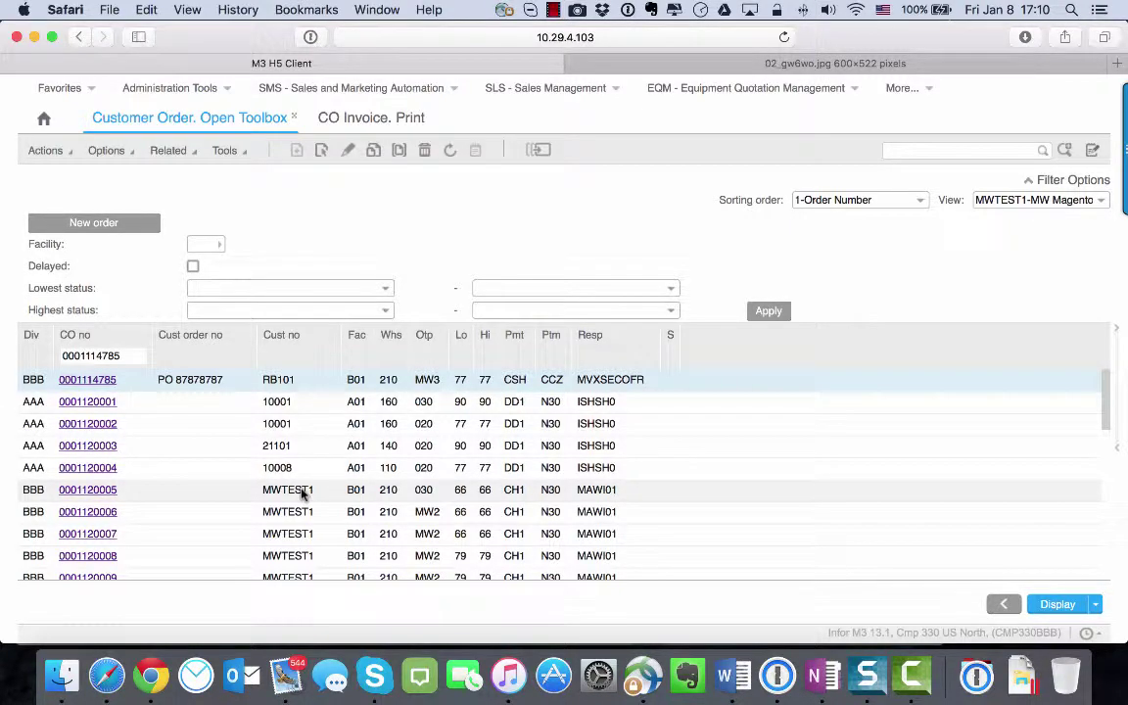
- Switch to the Magento admin in Chrome and run the ERP sync on the newest order again
click(164, 667)
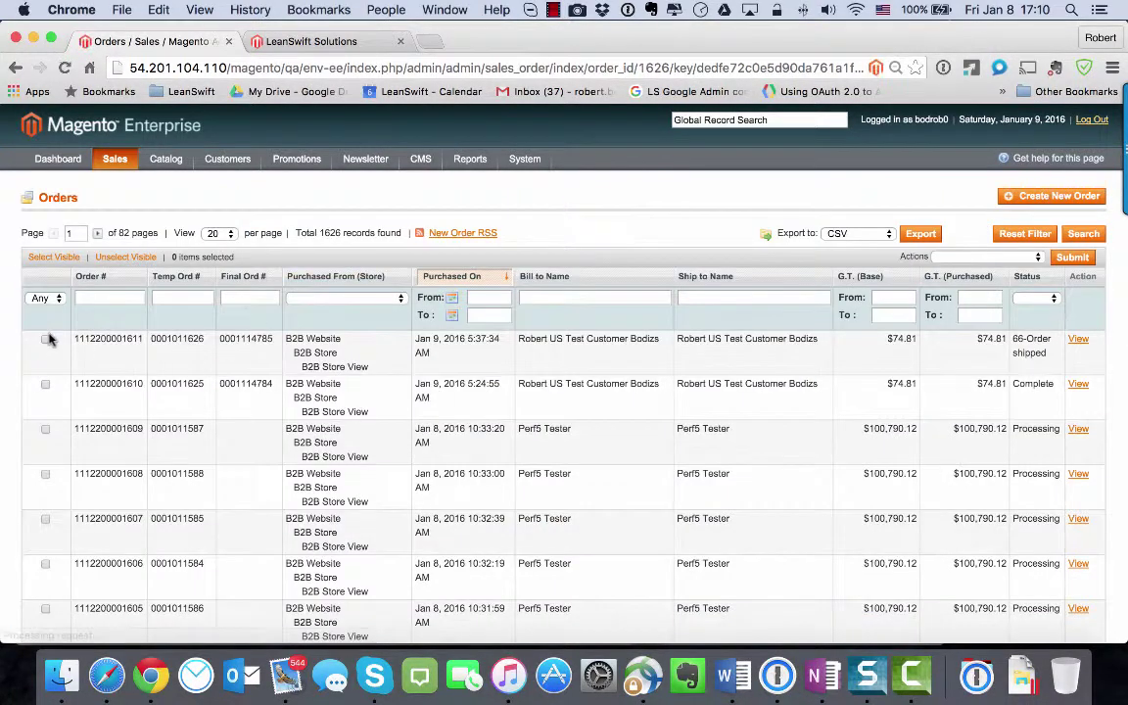
click(45, 339)
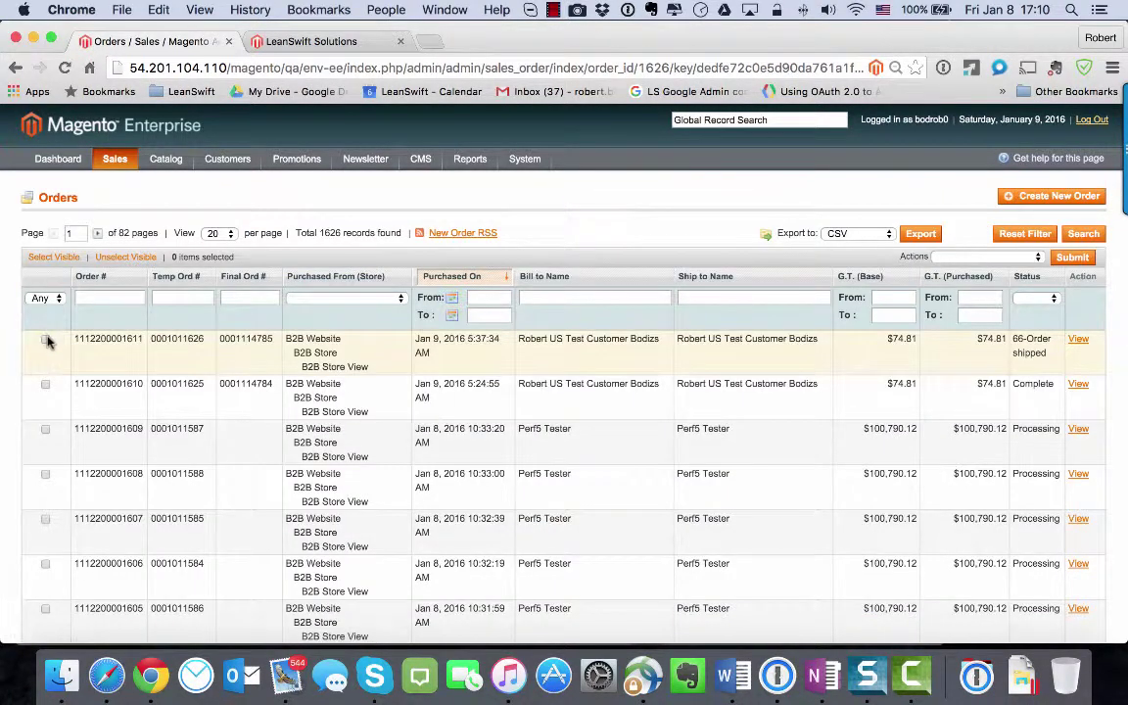
click(1009, 257)
click(1024, 367)
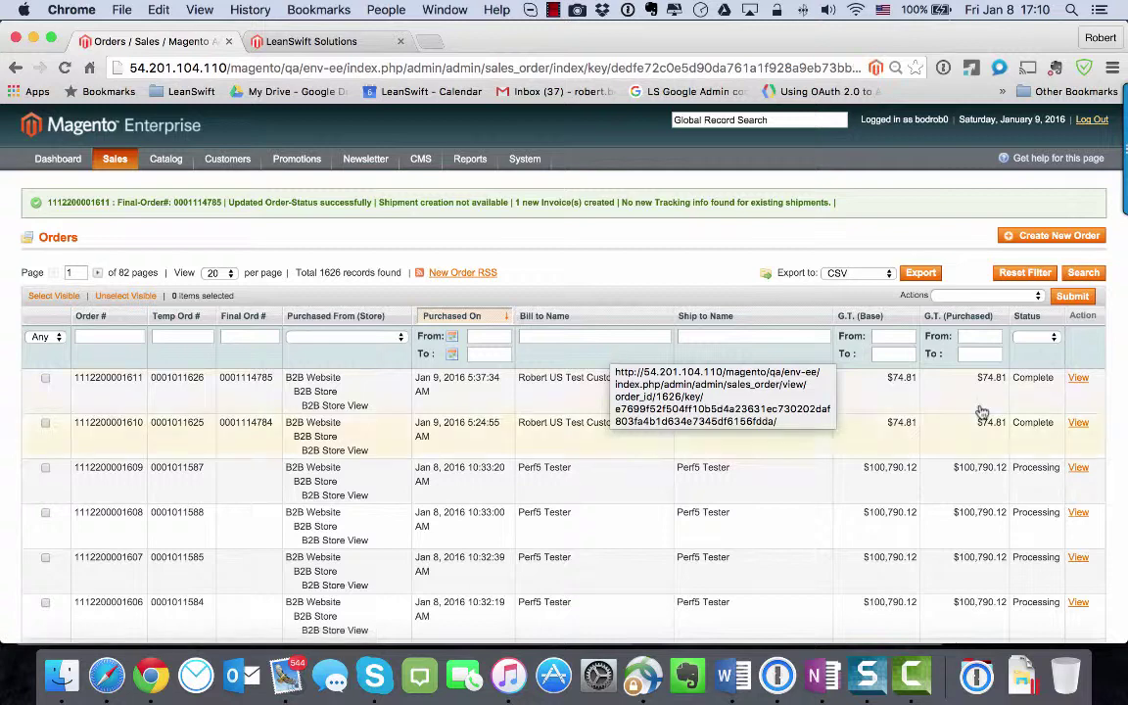
- Examine the invoice entry in the sync message and view the newest order's invoice list
scroll(980, 392, down, 1)
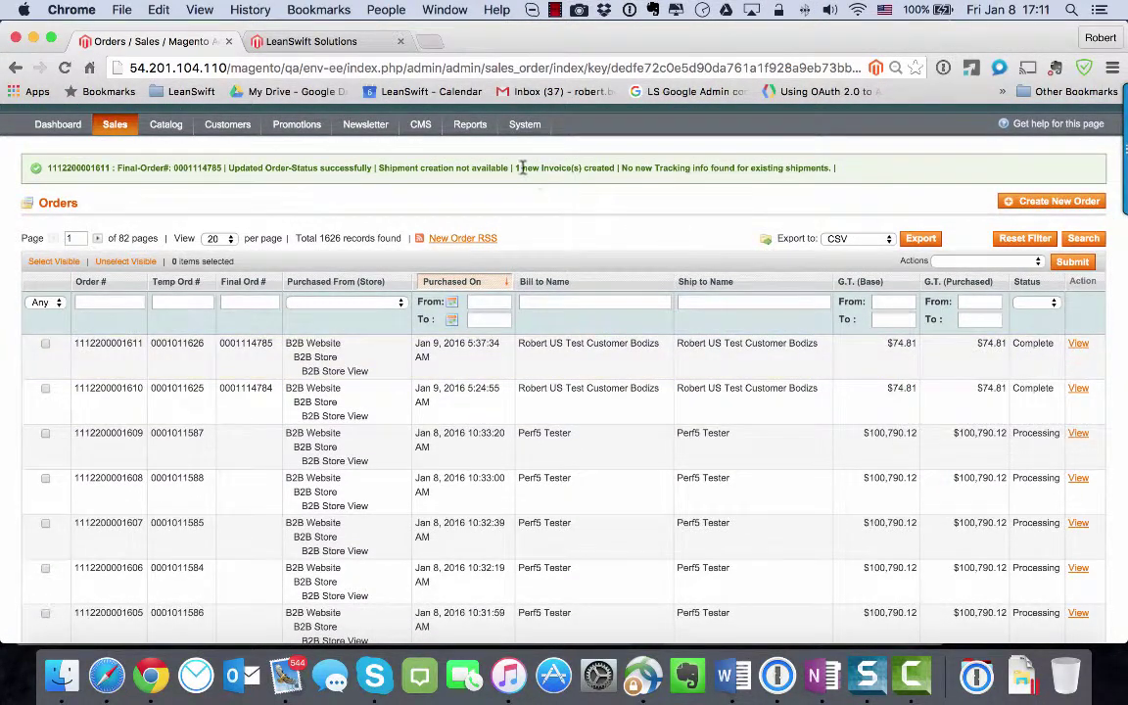
drag(514, 168, 615, 168)
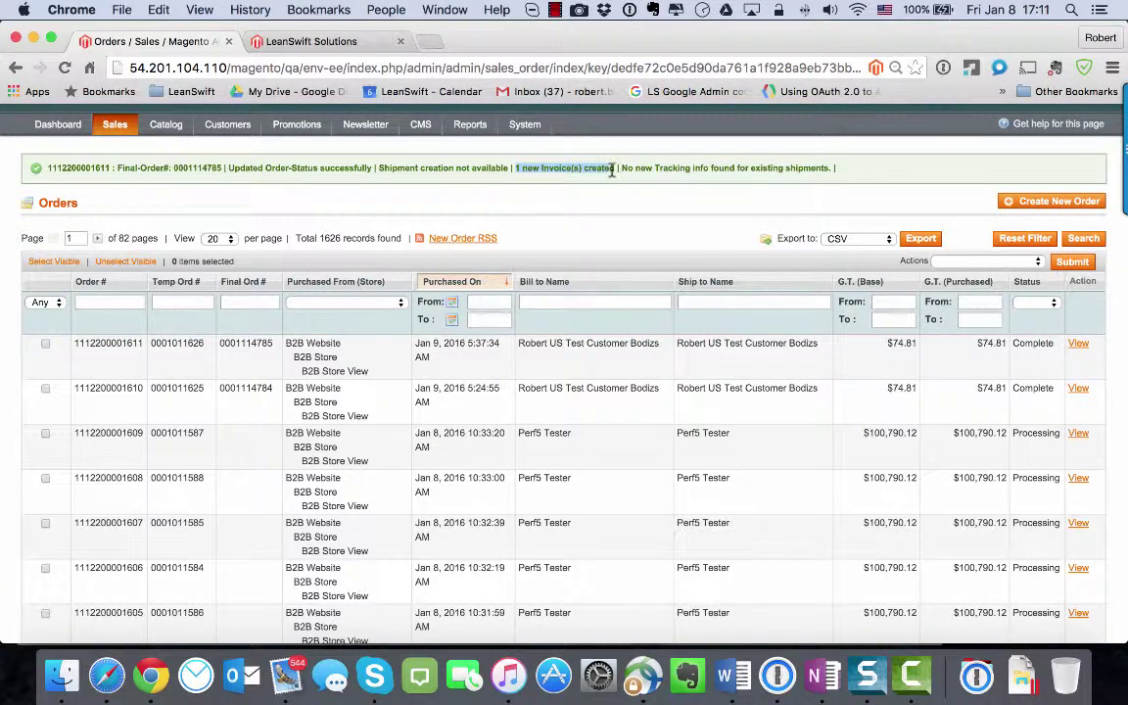
click(529, 360)
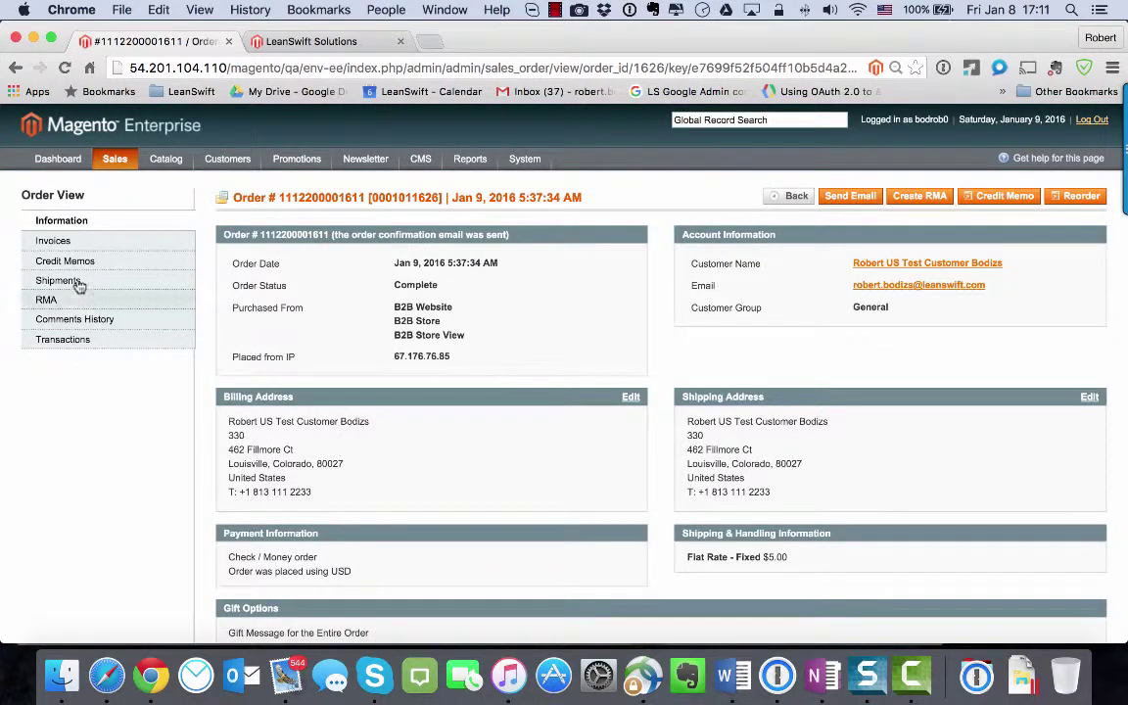
click(54, 241)
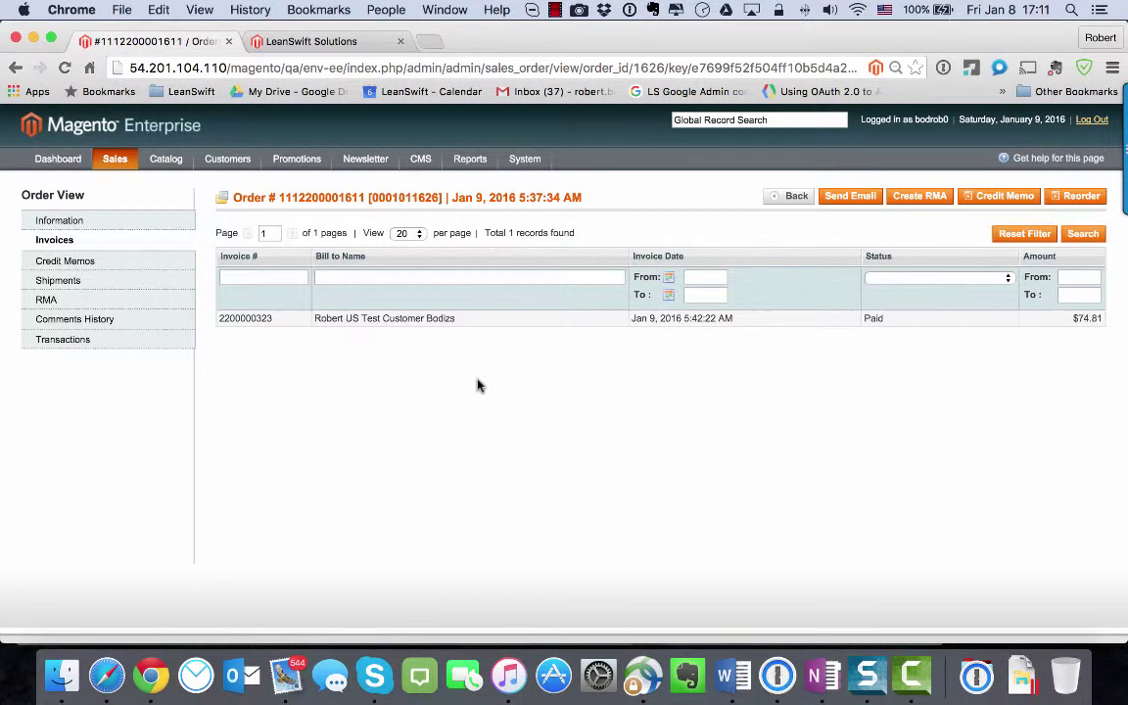
scroll(479, 384, down, 1)
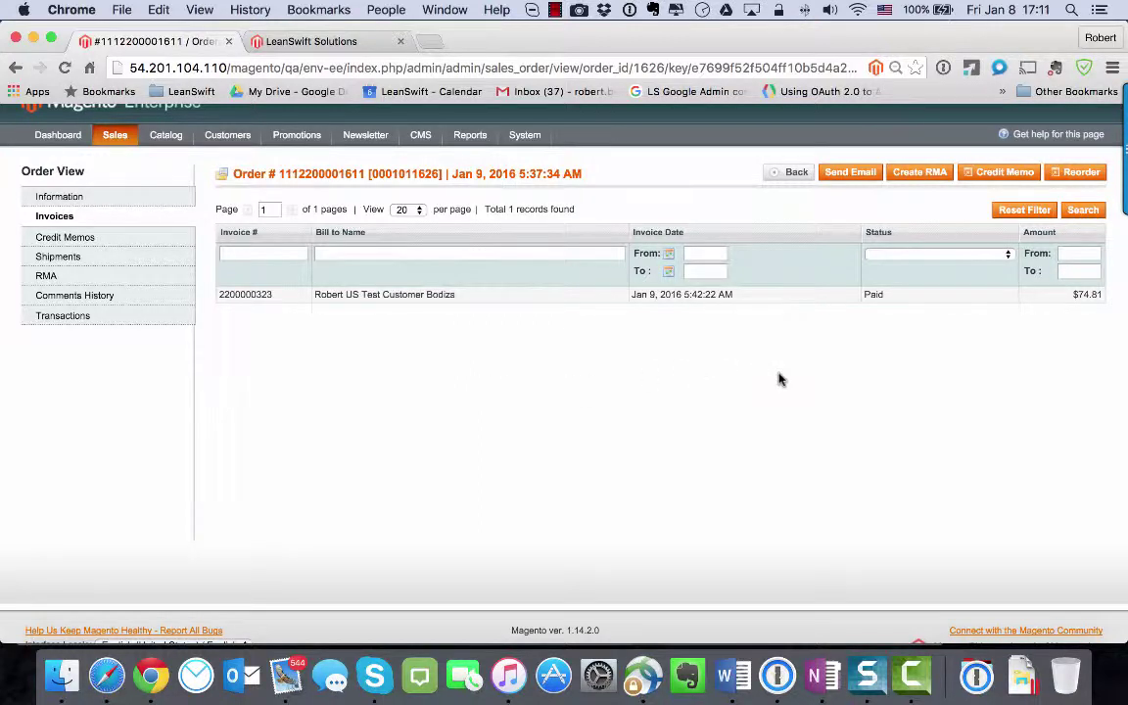
click(555, 10)
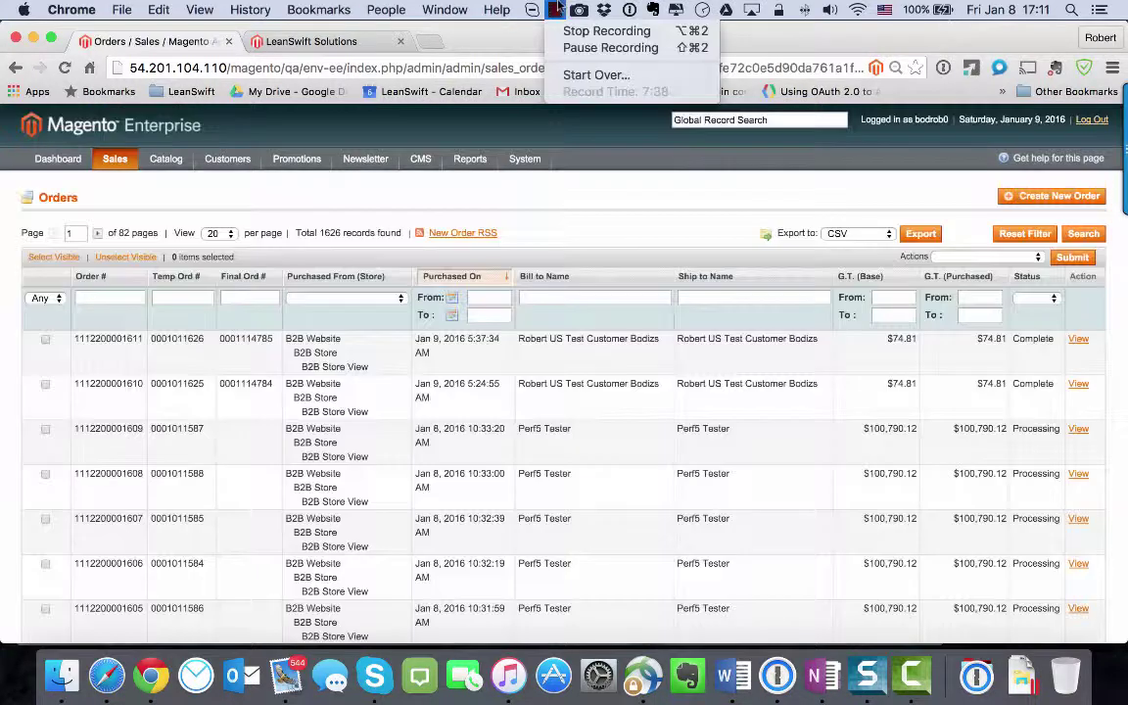